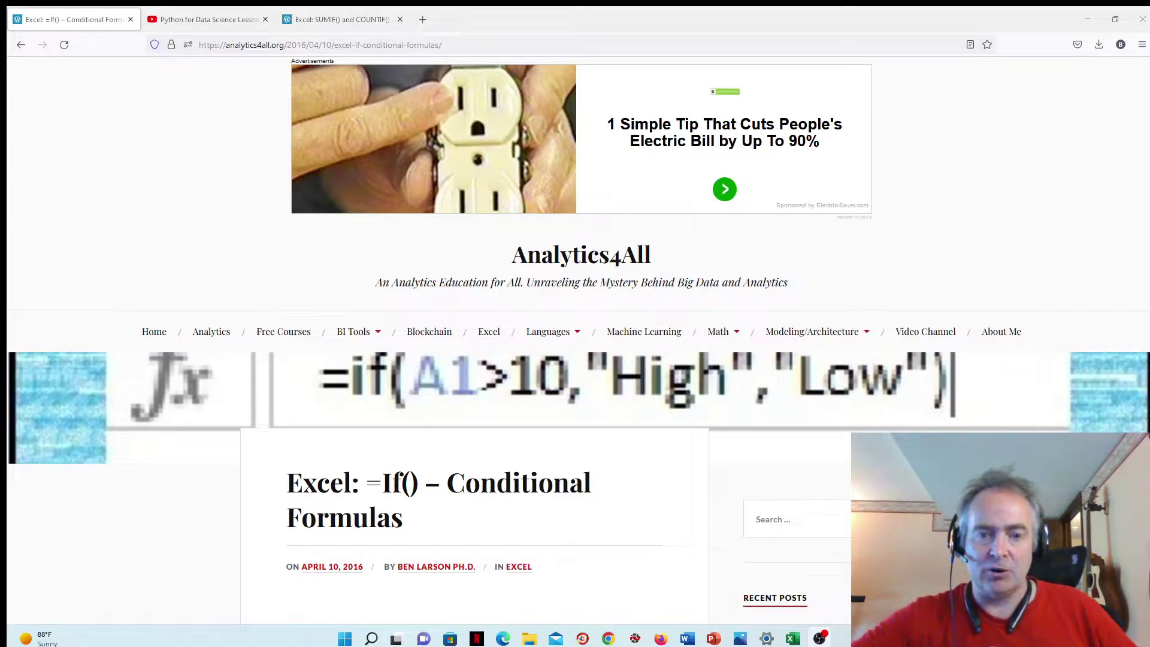
Step: Scroll through the Analytics4All Excel IF() article in Firefox
{"action": "scroll", "coordinate": [812, 403], "scroll_direction": "down", "scroll_amount": 15}
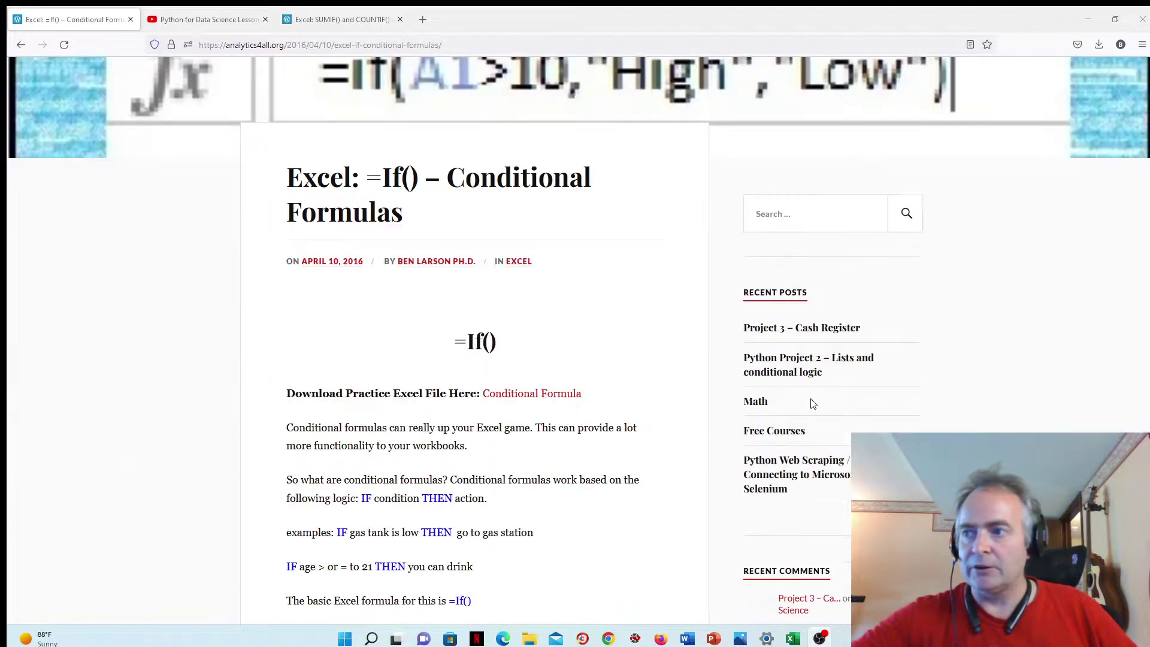
{"action": "scroll", "coordinate": [813, 403], "scroll_direction": "up", "scroll_amount": 14}
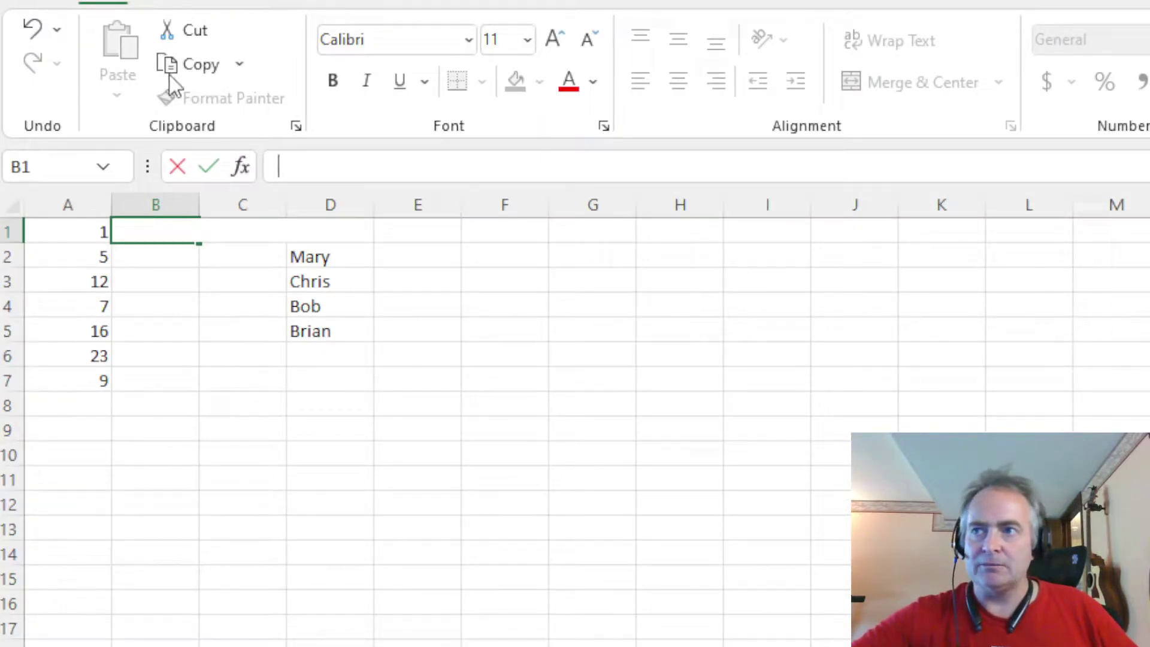
Step: Leave B1 empty, highlight the numbers in A1:A7, then select B1 for the formula
{"action": "left_click", "coordinate": [395, 323]}
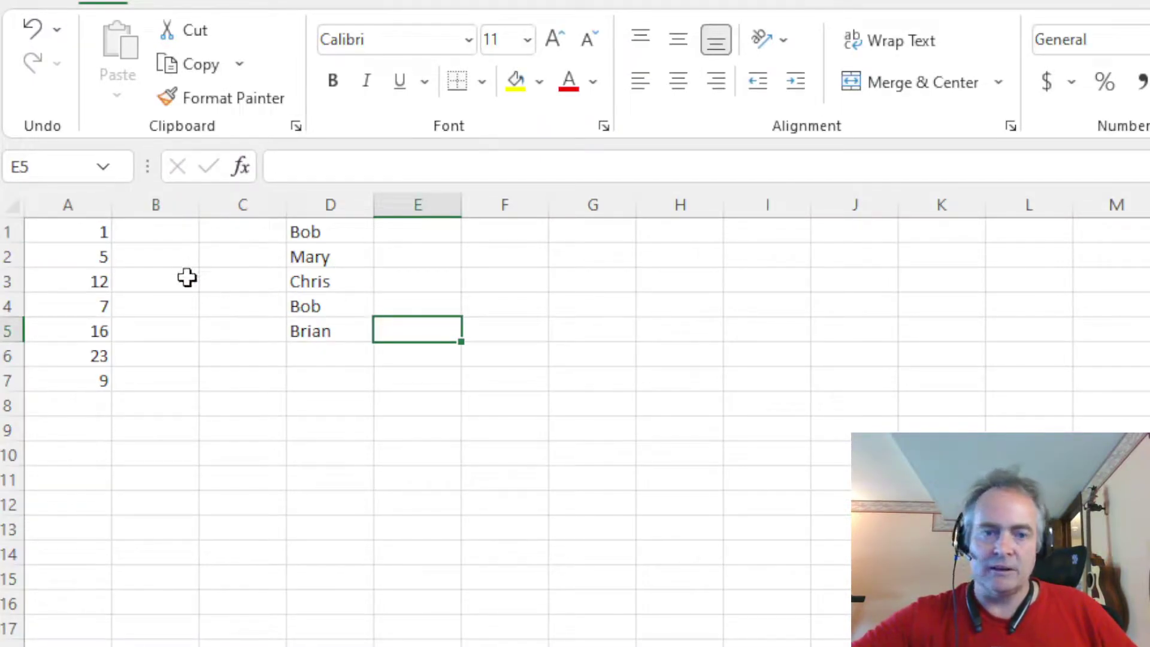
{"action": "left_click", "coordinate": [165, 238]}
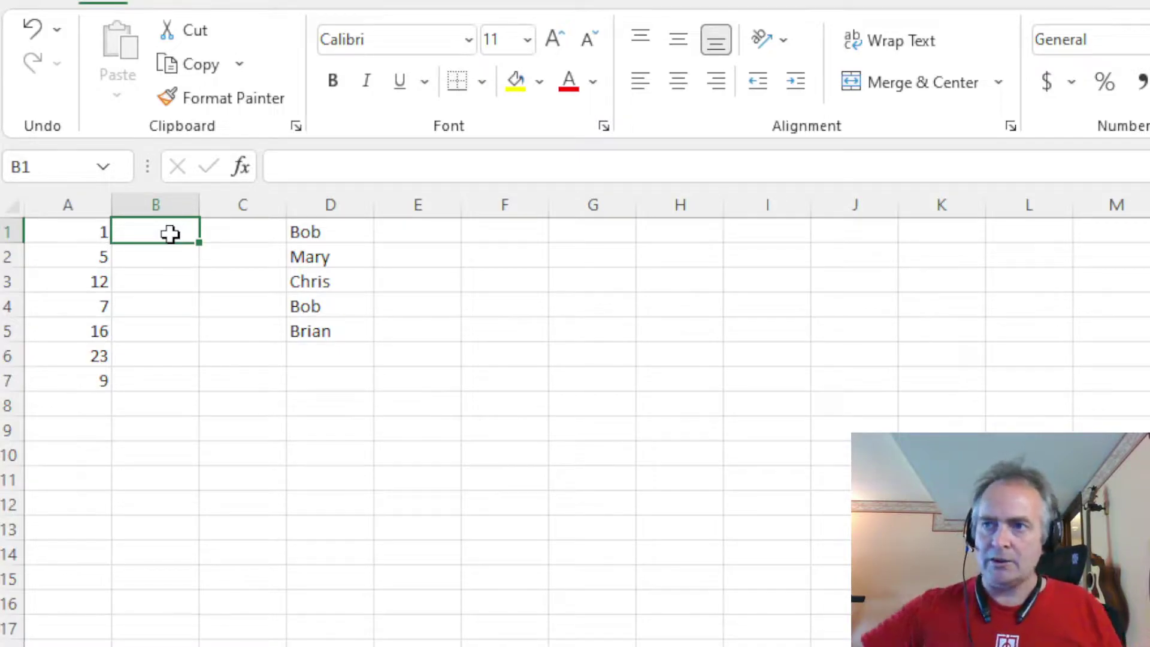
{"action": "left_click_drag", "start_coordinate": [92, 231], "coordinate": [83, 385]}
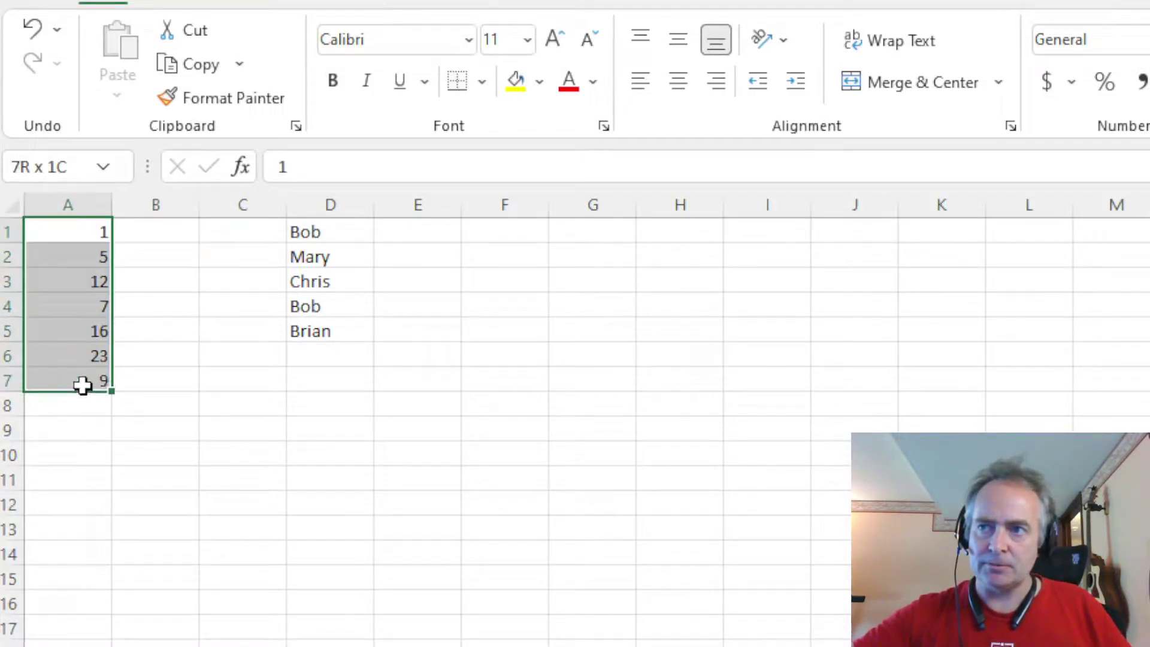
{"action": "left_click", "coordinate": [151, 236]}
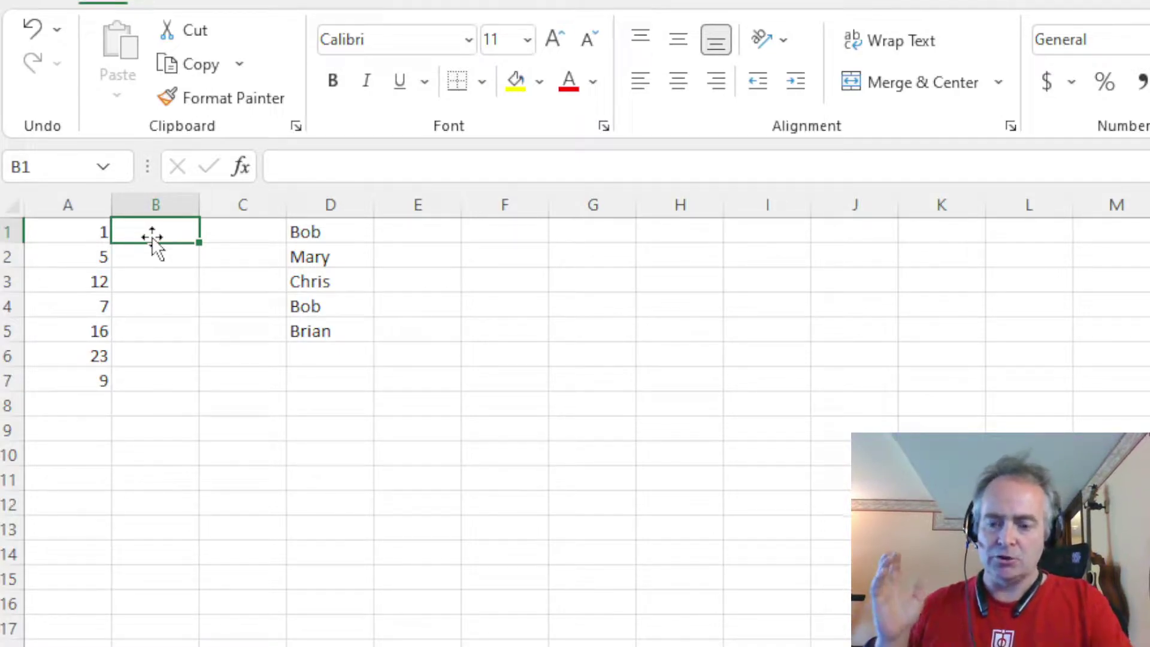
Step: Begin B1's formula as =IF(A1>10 to test whether A1 exceeds 10
{"action": "type", "text": "="}
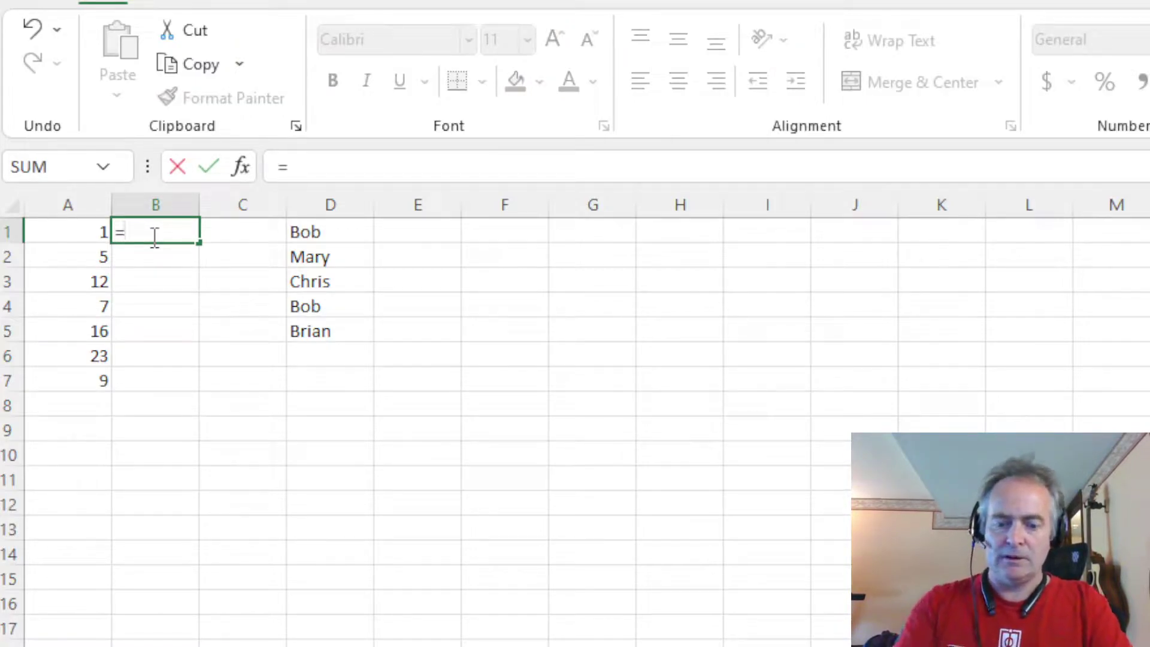
{"action": "type", "text": "IF"}
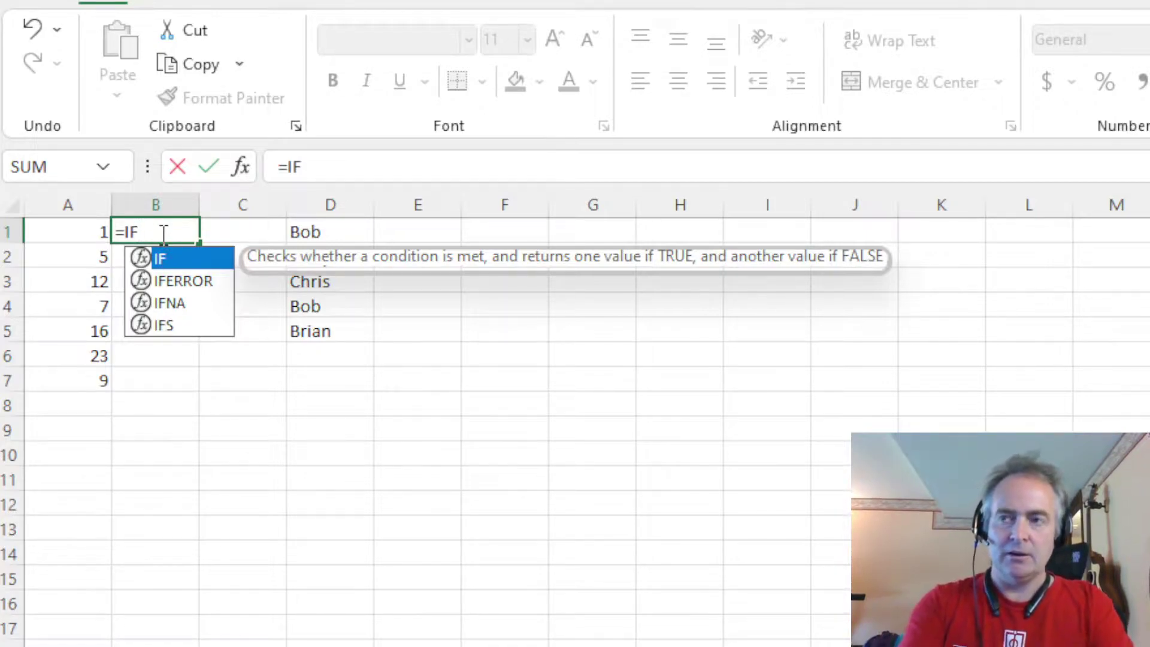
{"action": "type", "text": "("}
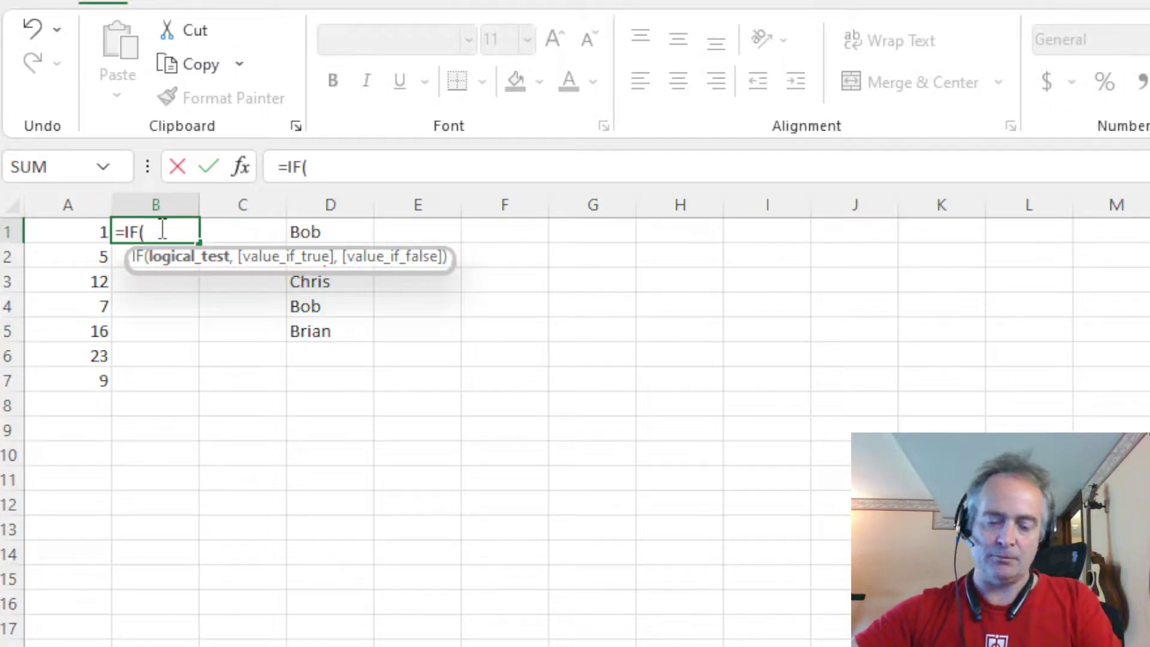
{"action": "left_click", "coordinate": [77, 233]}
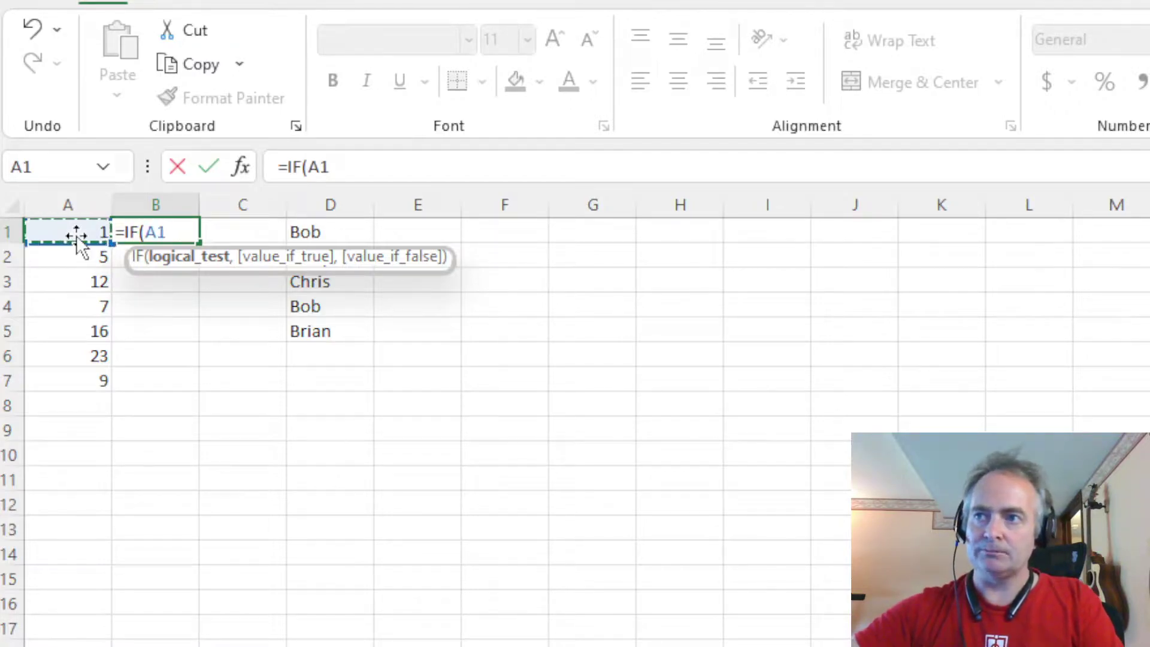
{"action": "type", "text": ">"}
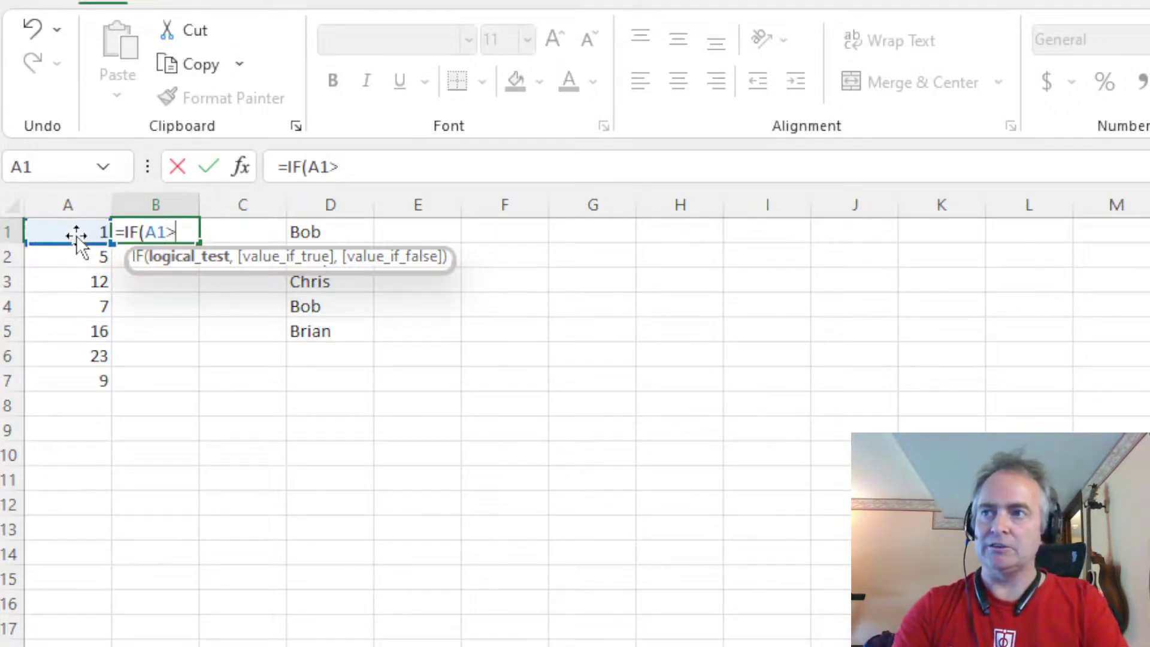
{"action": "type", "text": "10"}
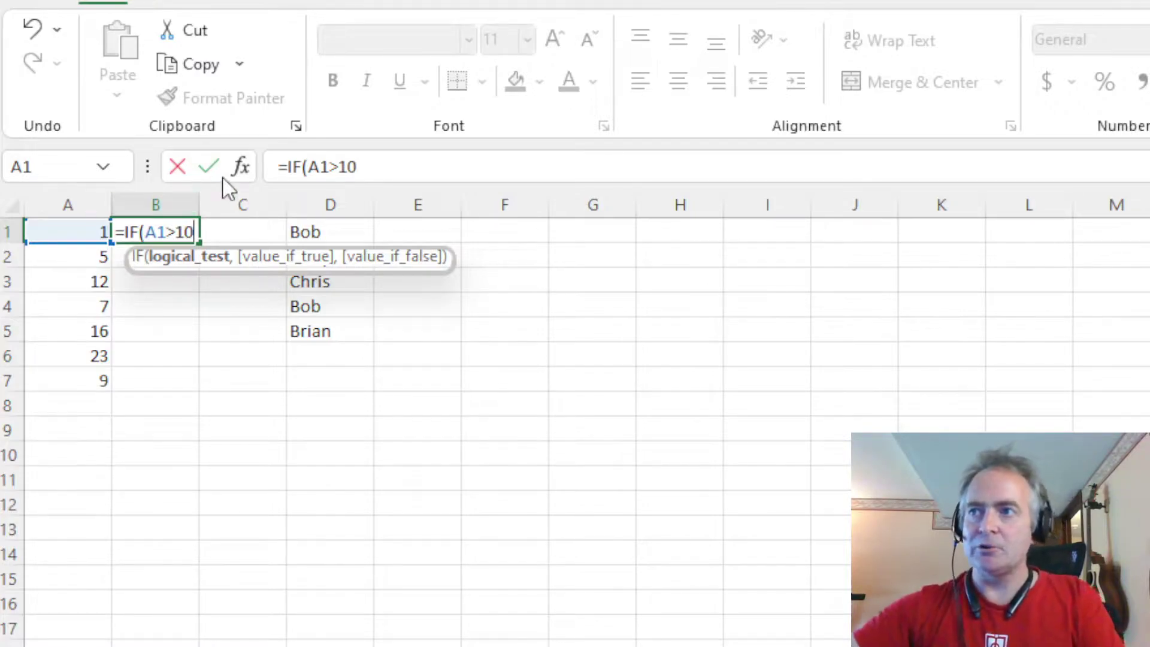
Step: Complete and enter =IF(A1>10,"High","Low") in B1, which shows Low
{"action": "left_click", "coordinate": [384, 171]}
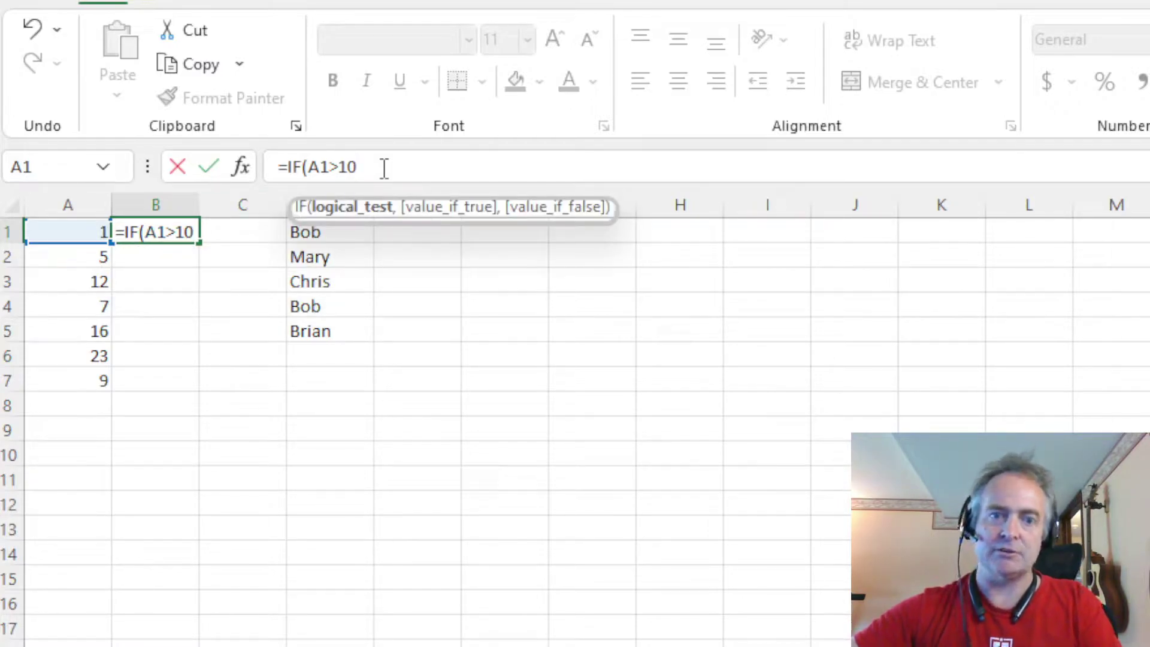
{"action": "type", "text": ","}
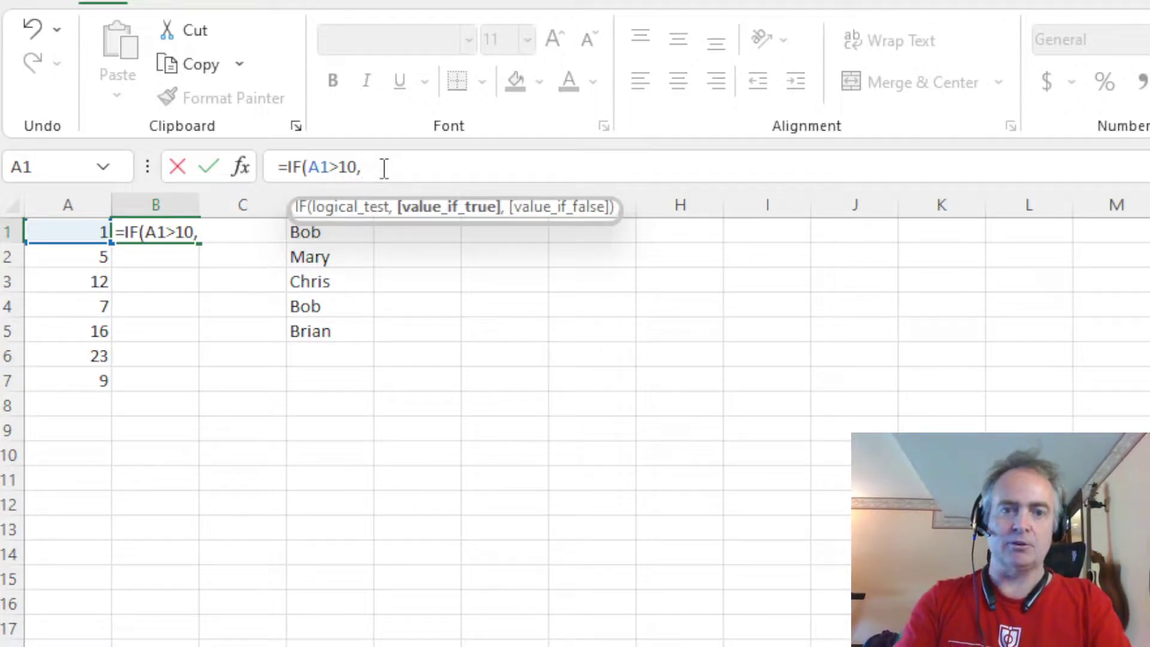
{"action": "type", "text": "\"H"}
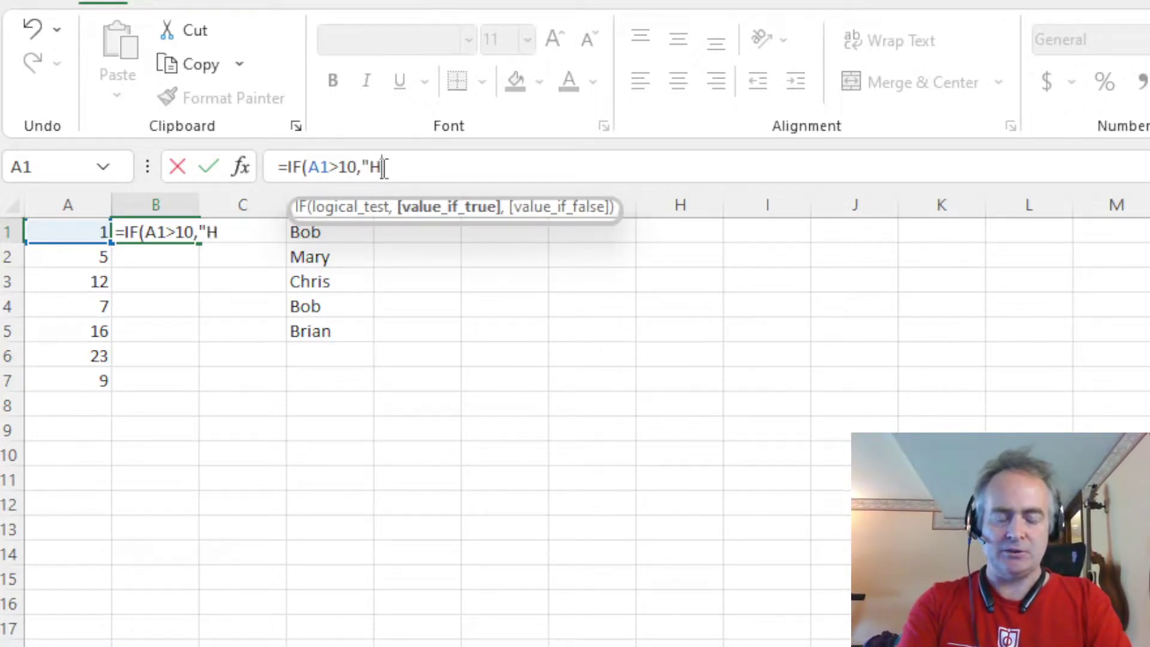
{"action": "type", "text": "igh\""}
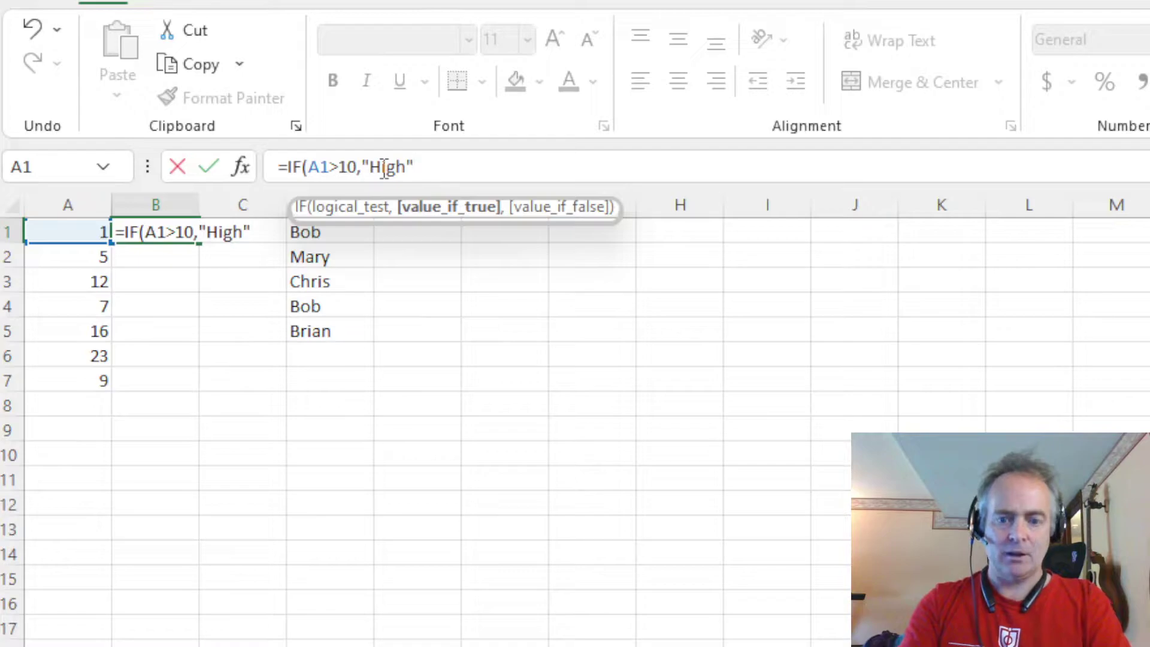
{"action": "type", "text": ","}
{"action": "type", "text": "\"L"}
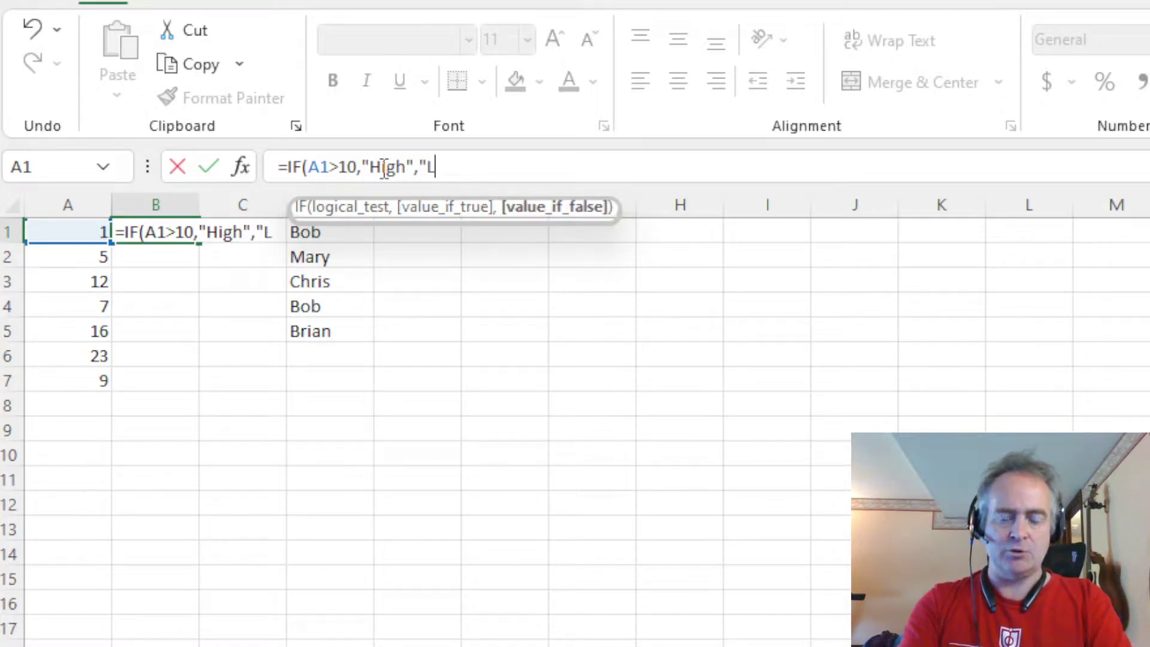
{"action": "type", "text": "ow\")"}
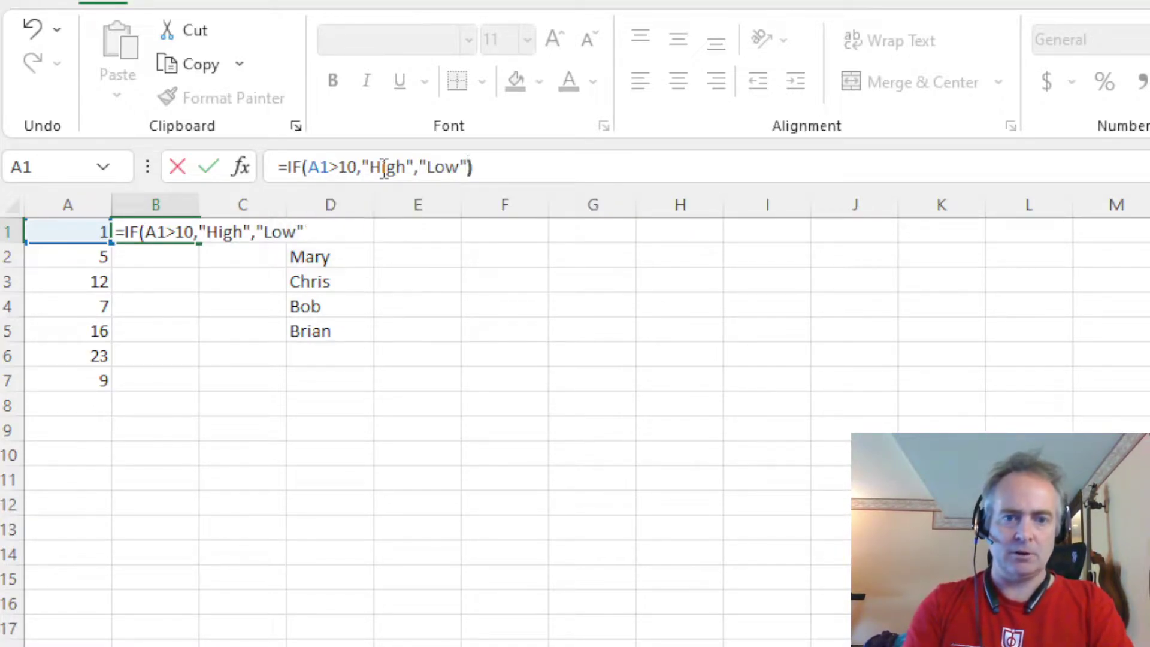
{"action": "key", "text": "Left"}
{"action": "key", "text": "Left"}
{"action": "key", "text": "Left"}
{"action": "key", "text": "Left"}
{"action": "key", "text": "Left"}
{"action": "key", "text": "Left"}
{"action": "key", "text": "Left"}
{"action": "key", "text": "Left"}
{"action": "key", "text": "Left"}
{"action": "key", "text": "Left"}
{"action": "key", "text": "Left"}
{"action": "key", "text": "Left"}
{"action": "key", "text": "Left"}
{"action": "key", "text": "Left"}
{"action": "key", "text": "Left"}
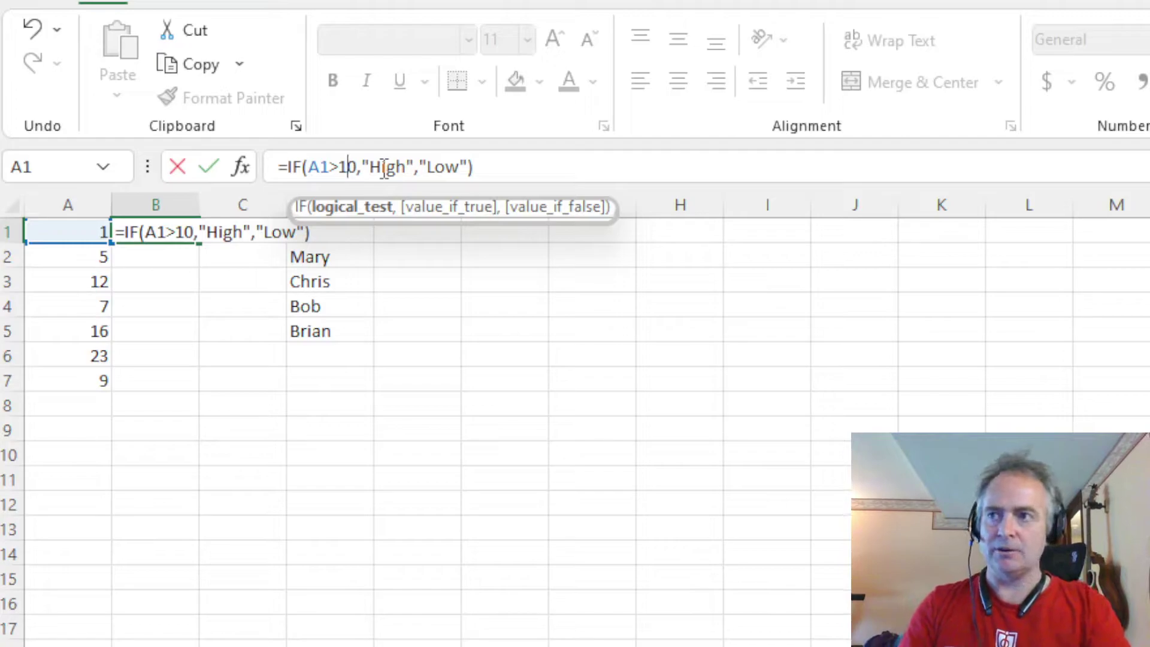
{"action": "key", "text": "Right"}
{"action": "key", "text": "Right"}
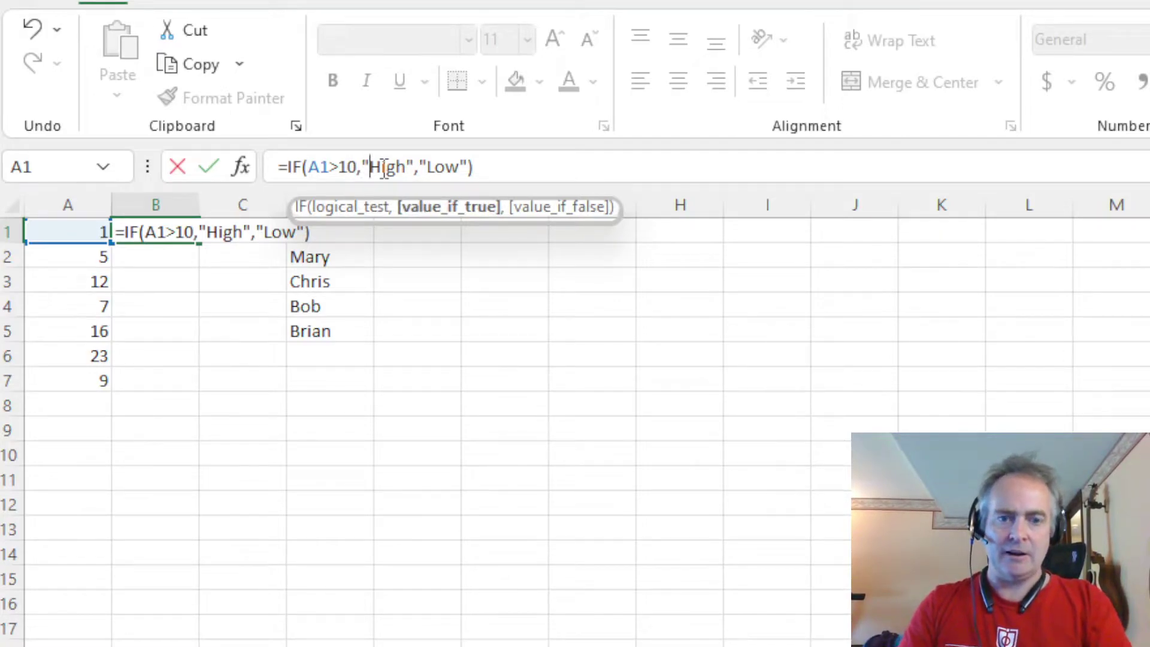
{"action": "key", "text": "Right"}
{"action": "key", "text": "Right"}
{"action": "key", "text": "Right"}
{"action": "key", "text": "Right"}
{"action": "key", "text": "Right"}
{"action": "key", "text": "Right"}
{"action": "key", "text": "Right"}
{"action": "key", "text": "Right"}
{"action": "key", "text": "Right"}
{"action": "key", "text": "Right"}
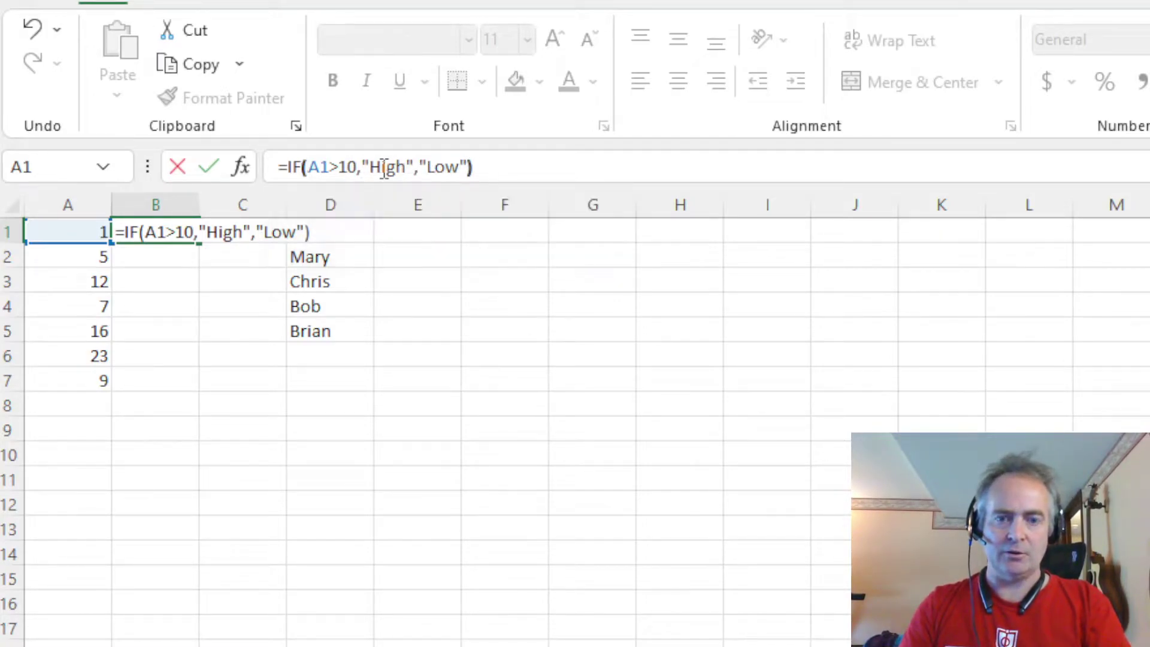
{"action": "key", "text": "Return"}
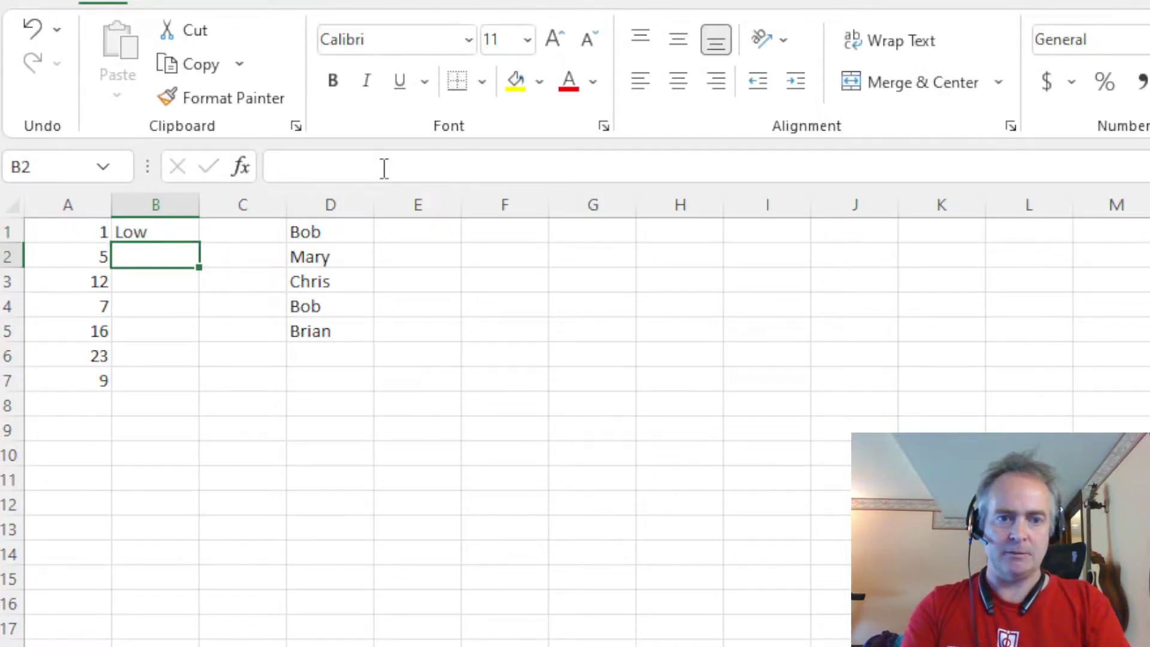
Step: Fill the High/Low formula from B1 down to B7, labelling 12, 16 and 23 High
{"action": "left_click", "coordinate": [150, 232]}
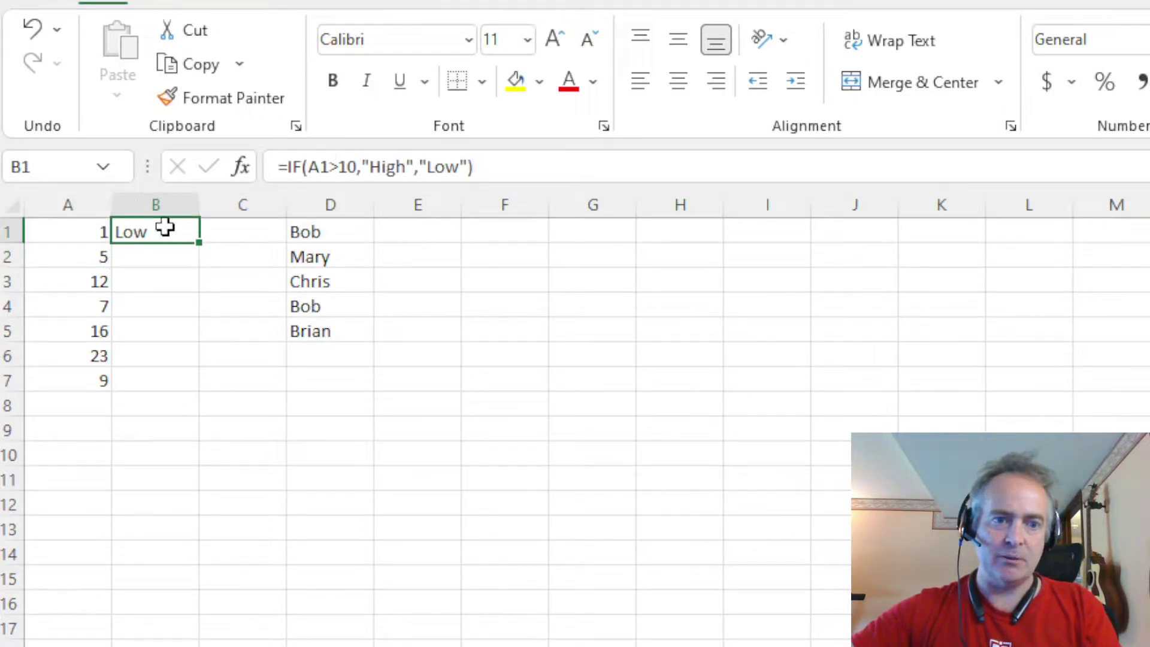
{"action": "left_click_drag", "start_coordinate": [198, 241], "coordinate": [195, 262]}
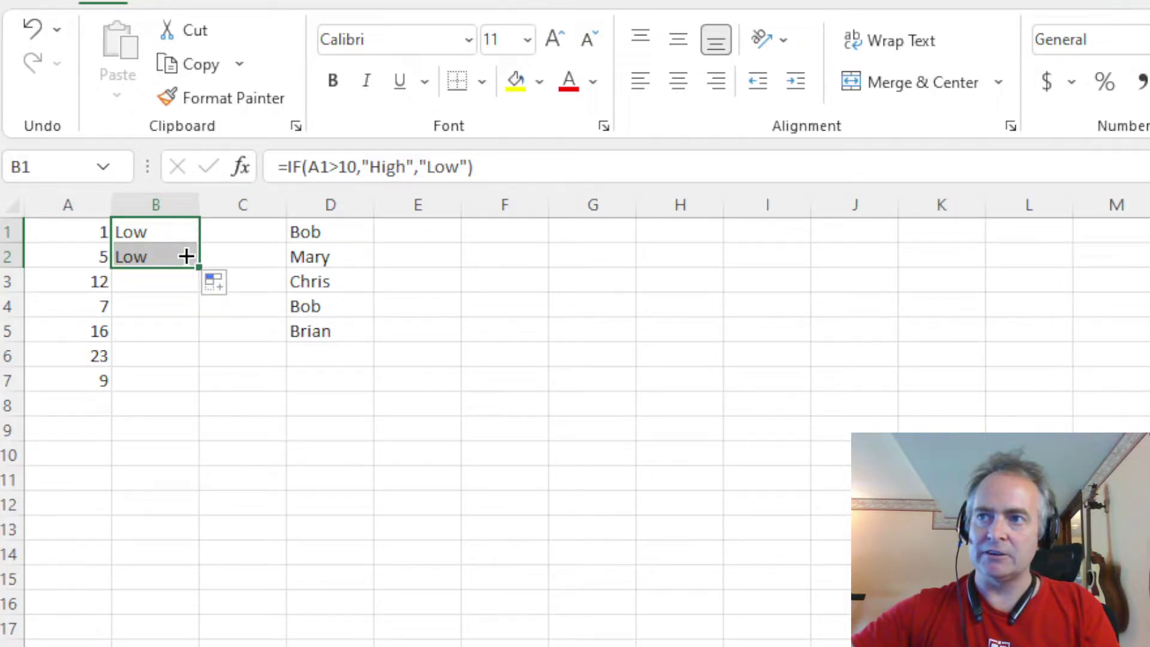
{"action": "left_click", "coordinate": [183, 257]}
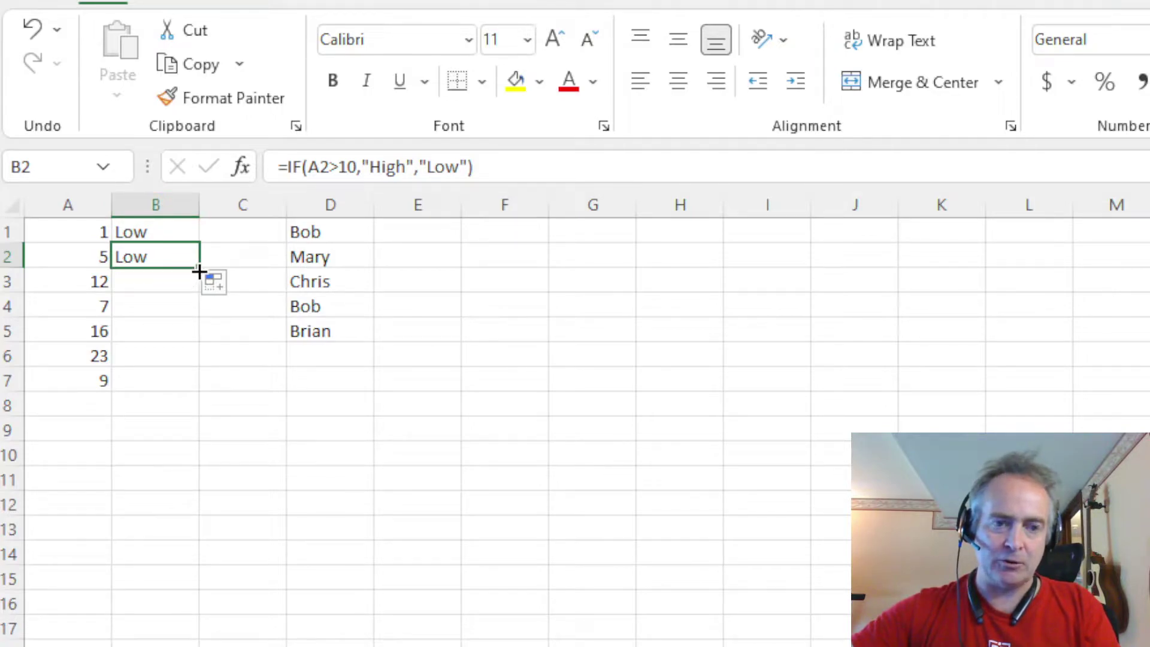
{"action": "mouse_move", "coordinate": [199, 272]}
{"action": "left_mouse_down"}
{"action": "mouse_move", "coordinate": [197, 288]}
{"action": "mouse_move", "coordinate": [196, 278]}
{"action": "left_mouse_up"}
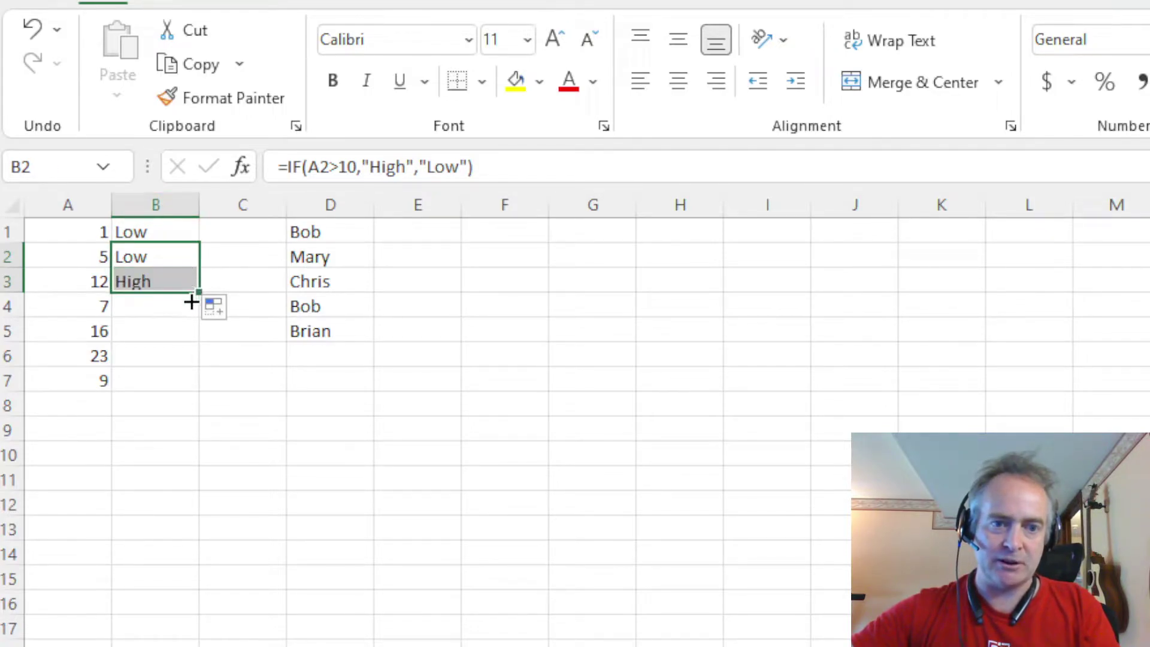
{"action": "double_click", "coordinate": [199, 295]}
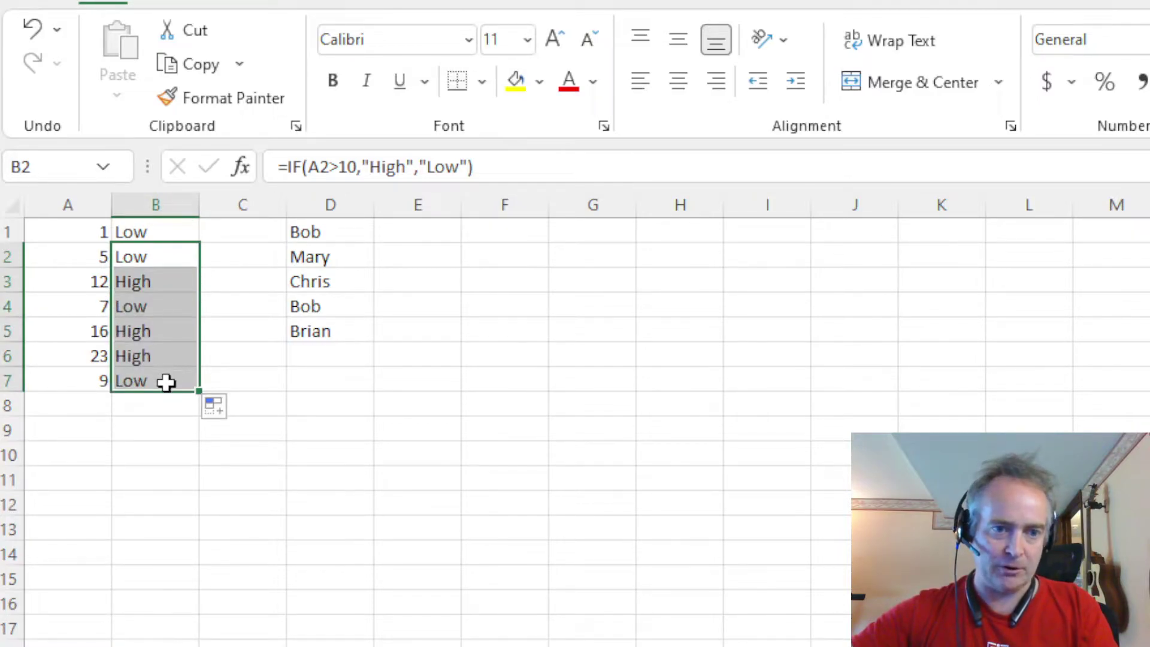
{"action": "left_click", "coordinate": [218, 304]}
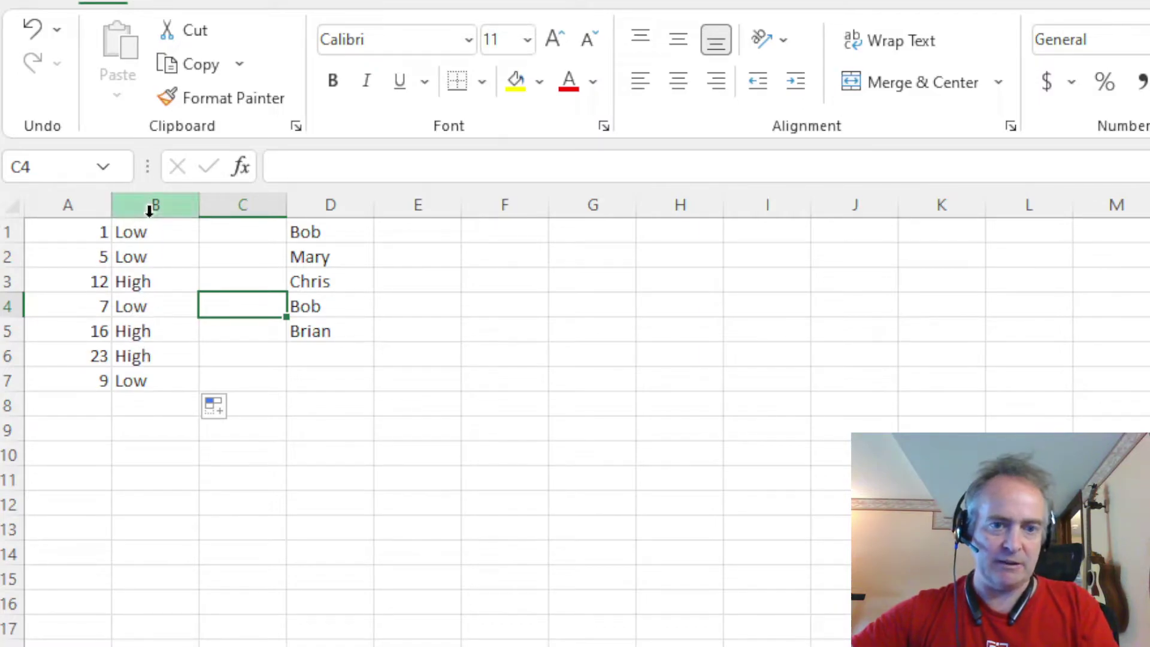
{"action": "left_click", "coordinate": [397, 234]}
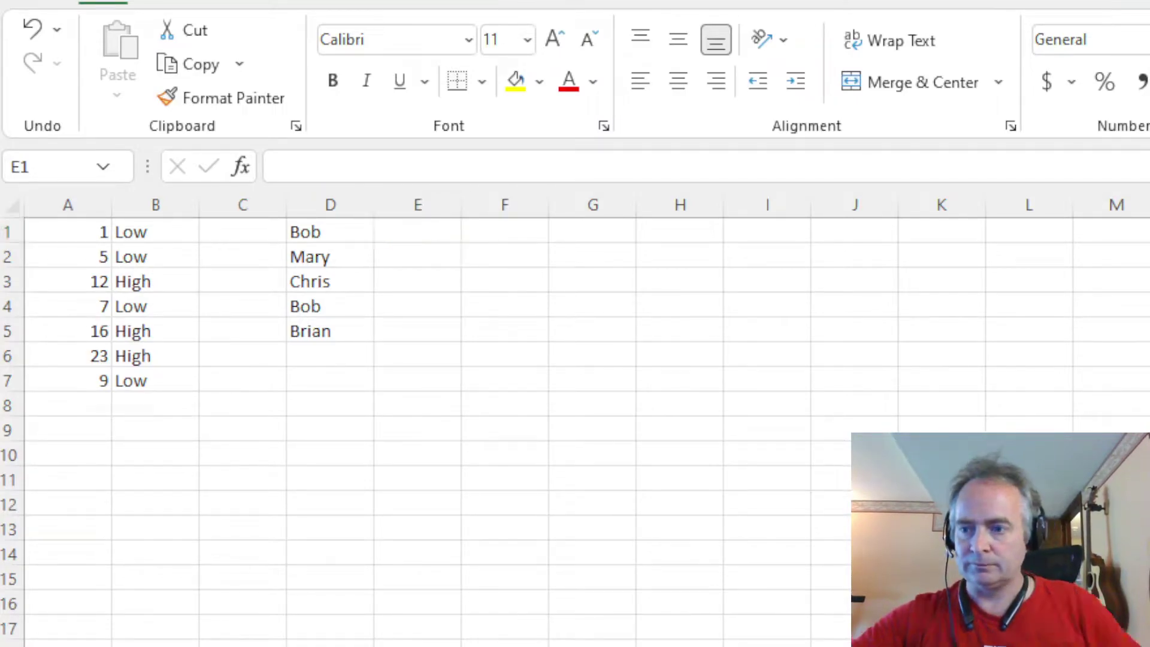
Step: Enter =IF(D1="Bob","Yes","No") in E1 after restarting a mistyped attempt
{"action": "left_click", "coordinate": [394, 226]}
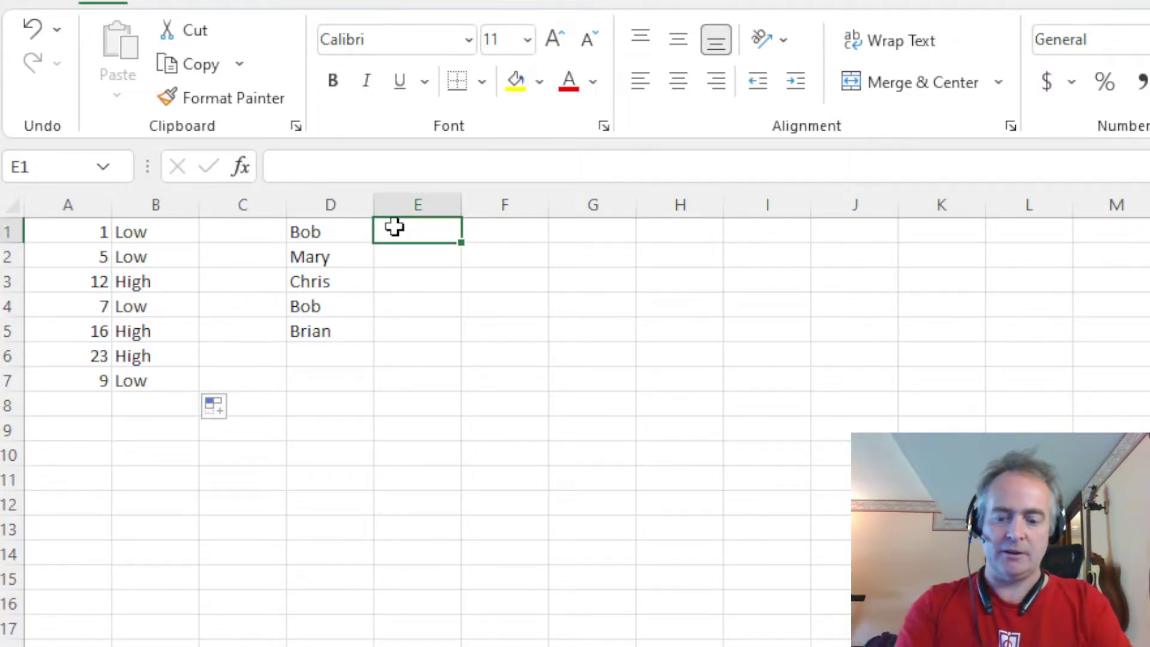
{"action": "type", "text": "="}
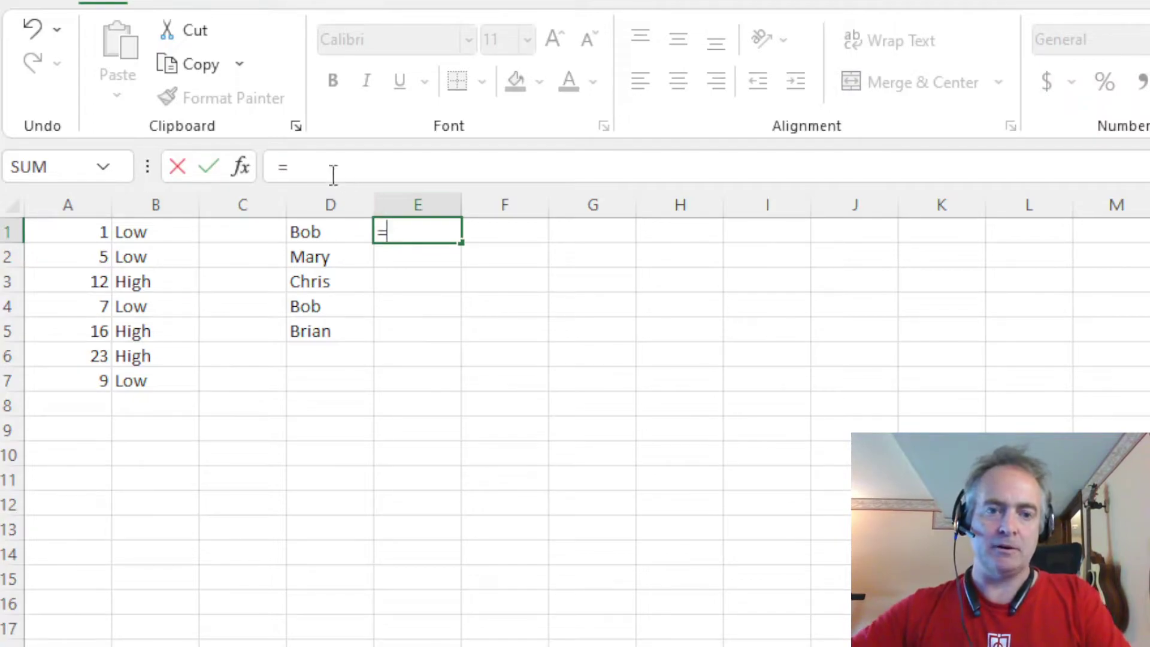
{"action": "left_click", "coordinate": [328, 159]}
{"action": "type", "text": "if("}
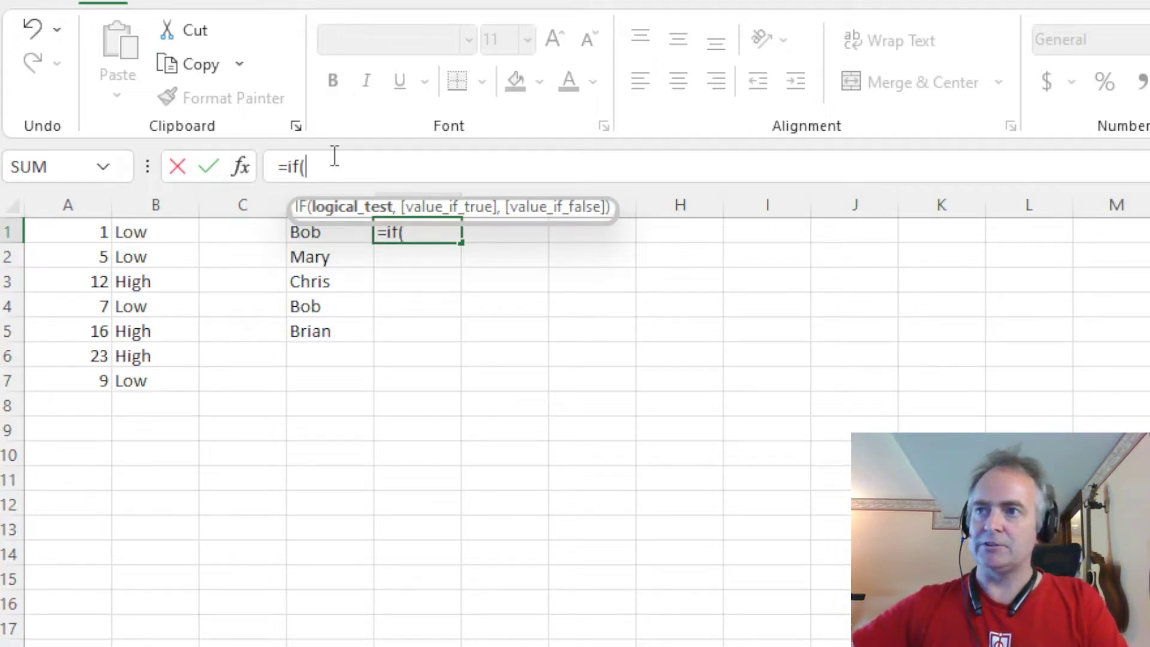
{"action": "left_click", "coordinate": [329, 227]}
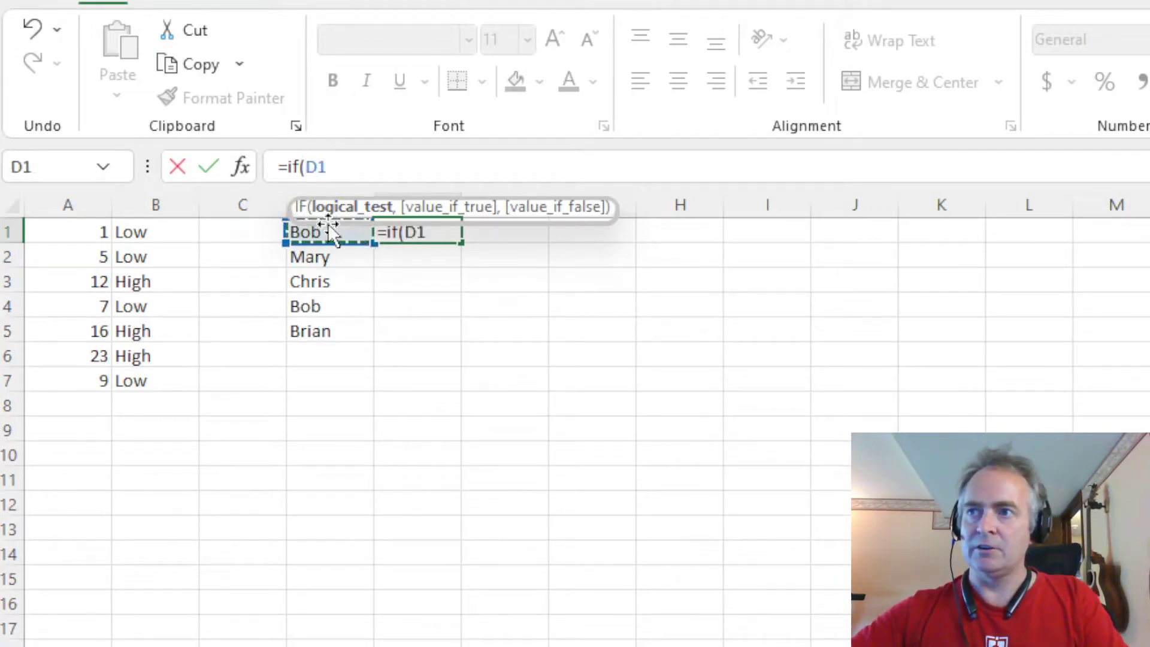
{"action": "left_click", "coordinate": [341, 169]}
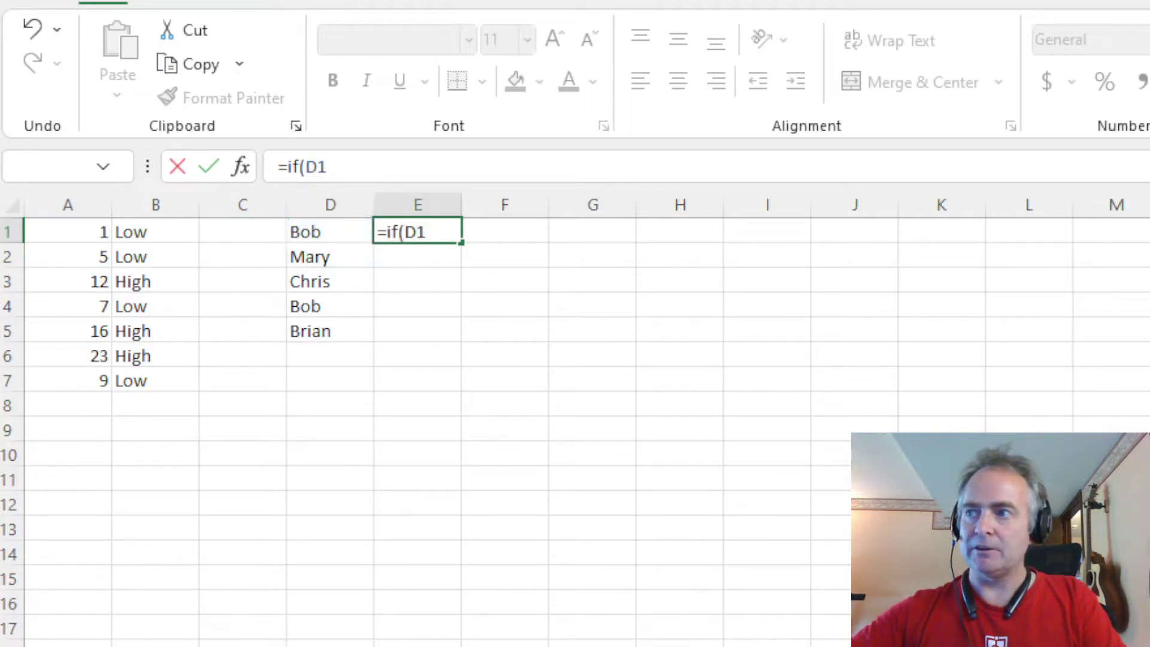
{"action": "double_click", "coordinate": [315, 166]}
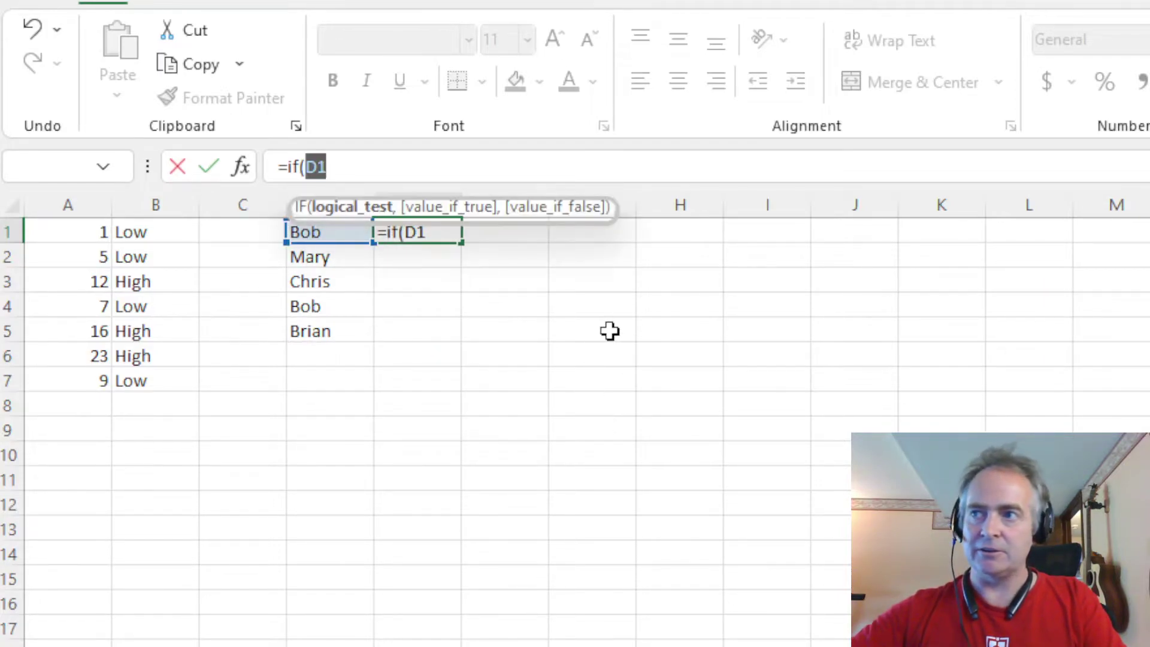
{"action": "key", "text": "BackSpace"}
{"action": "key", "text": "BackSpace"}
{"action": "key", "text": "BackSpace"}
{"action": "key", "text": "BackSpace"}
{"action": "key", "text": "BackSpace"}
{"action": "key", "text": "BackSpace"}
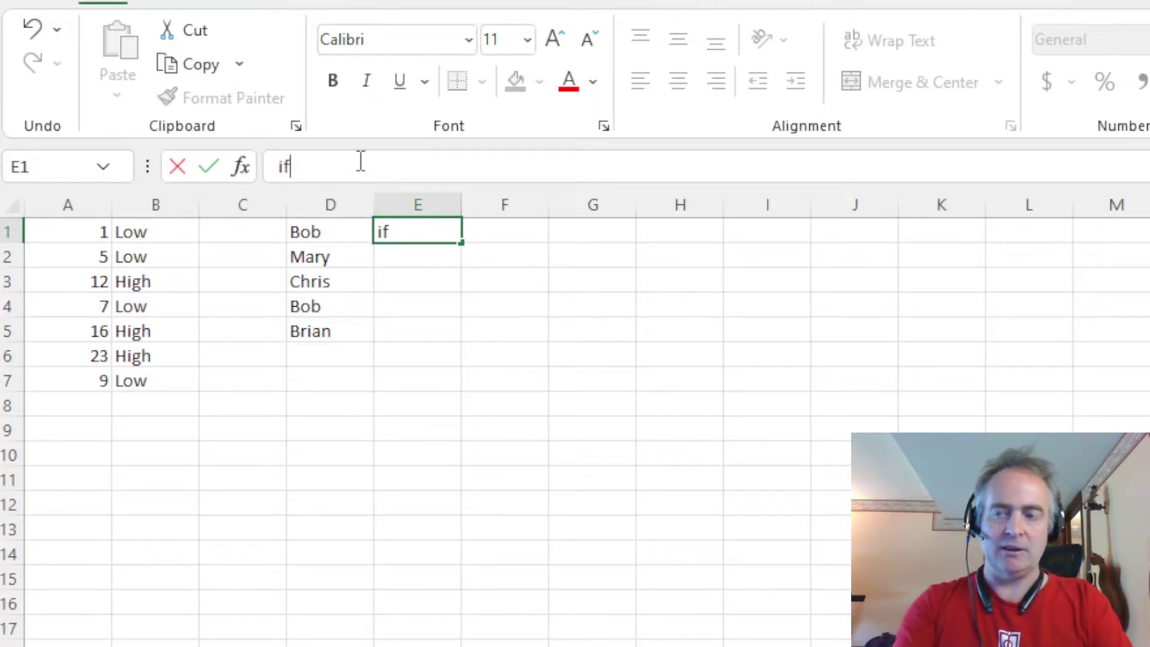
{"action": "type", "text": "("}
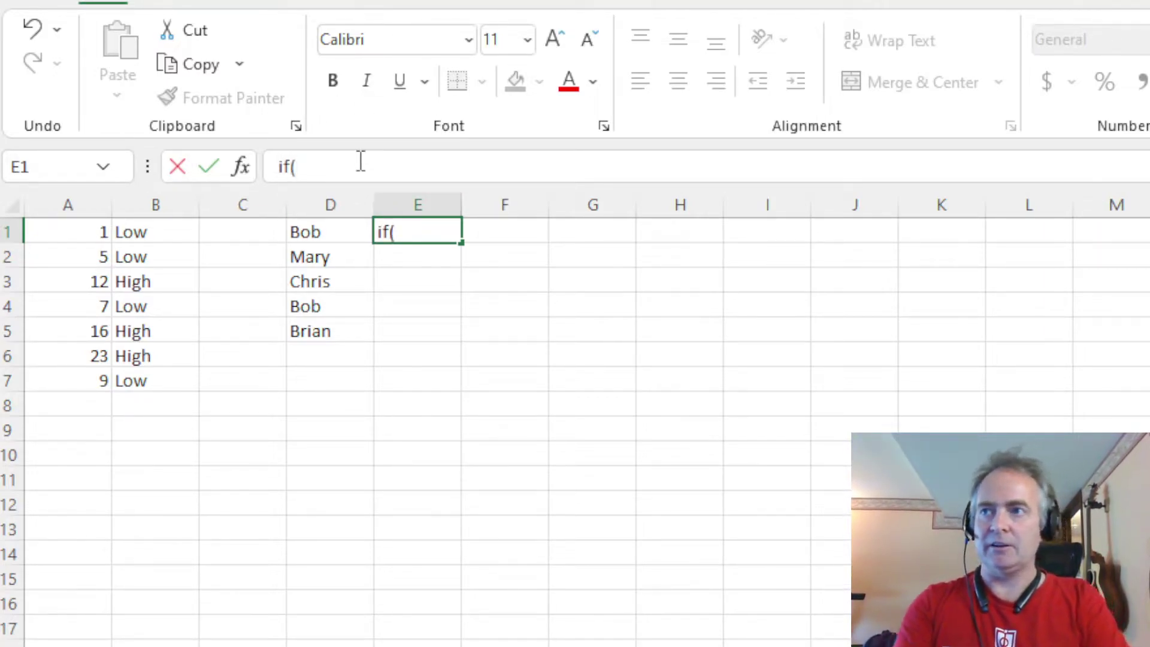
{"action": "key", "text": "BackSpace"}
{"action": "key", "text": "BackSpace"}
{"action": "key", "text": "BackSpace"}
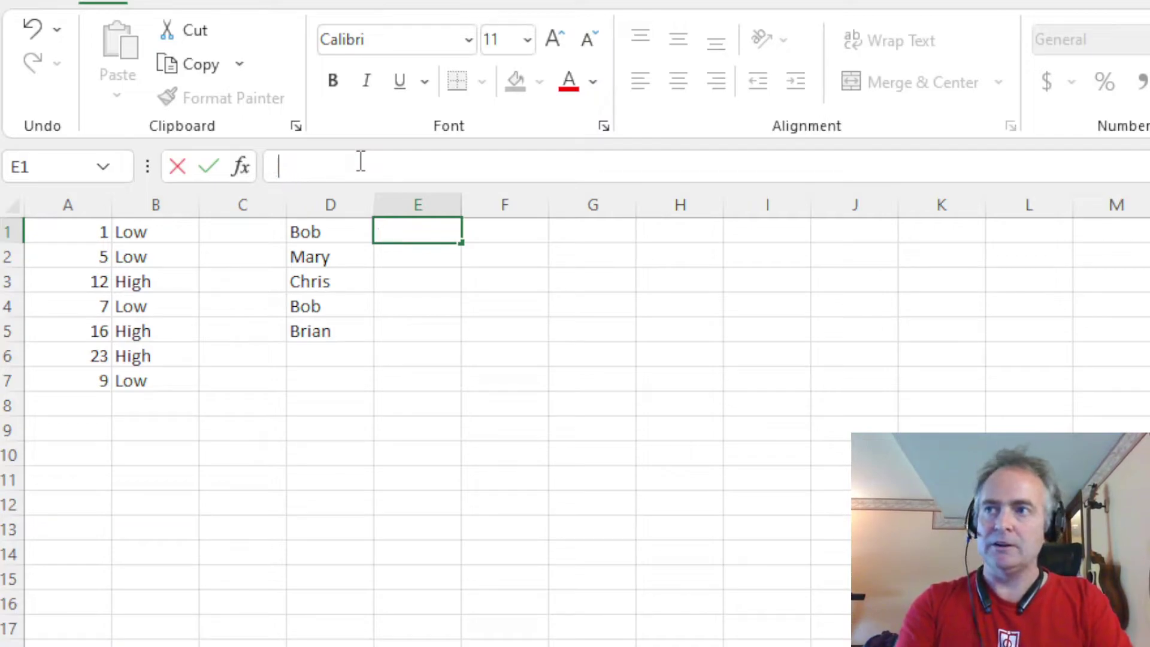
{"action": "type", "text": "=if("}
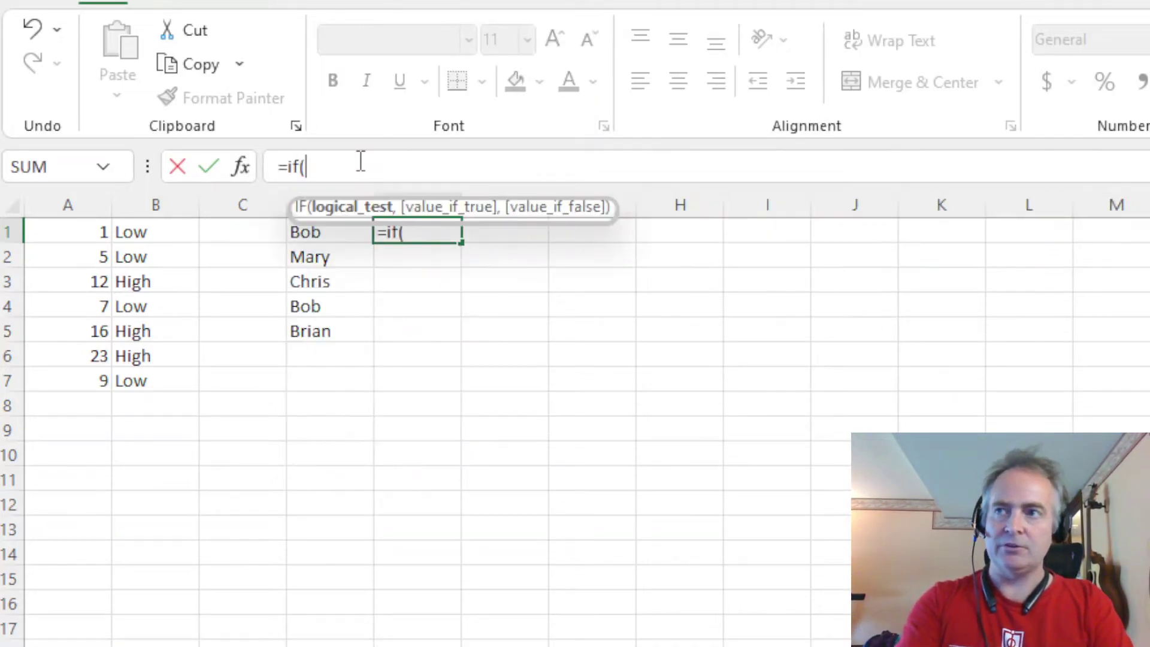
{"action": "type", "text": "D1"}
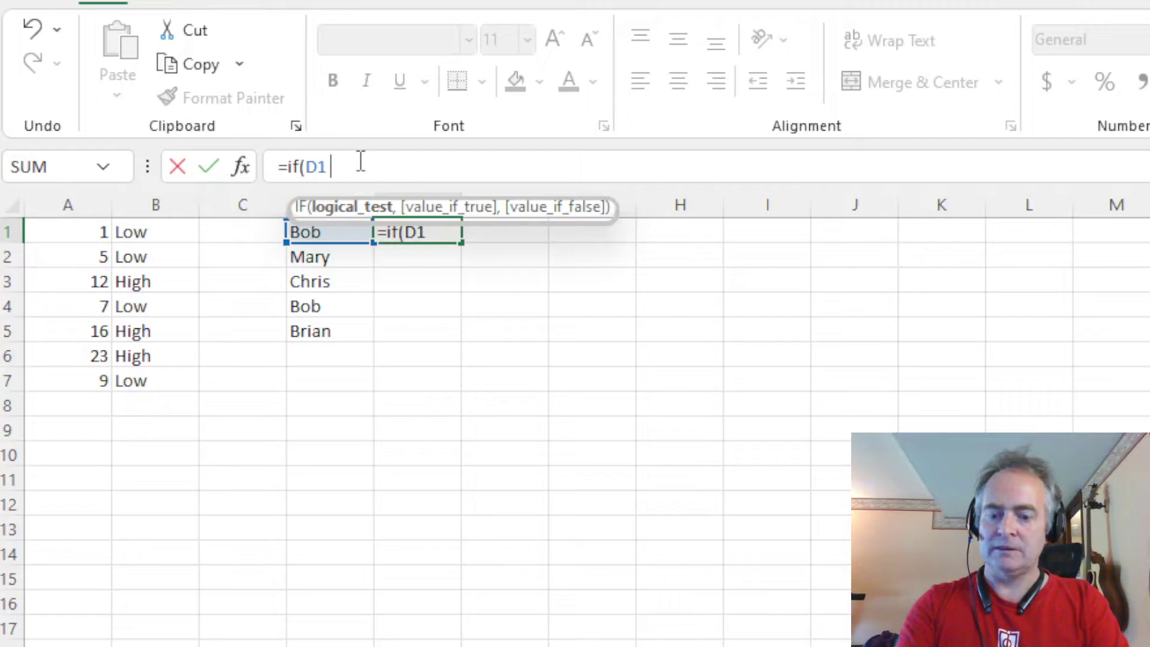
{"action": "type", "text": " = \"Bob"}
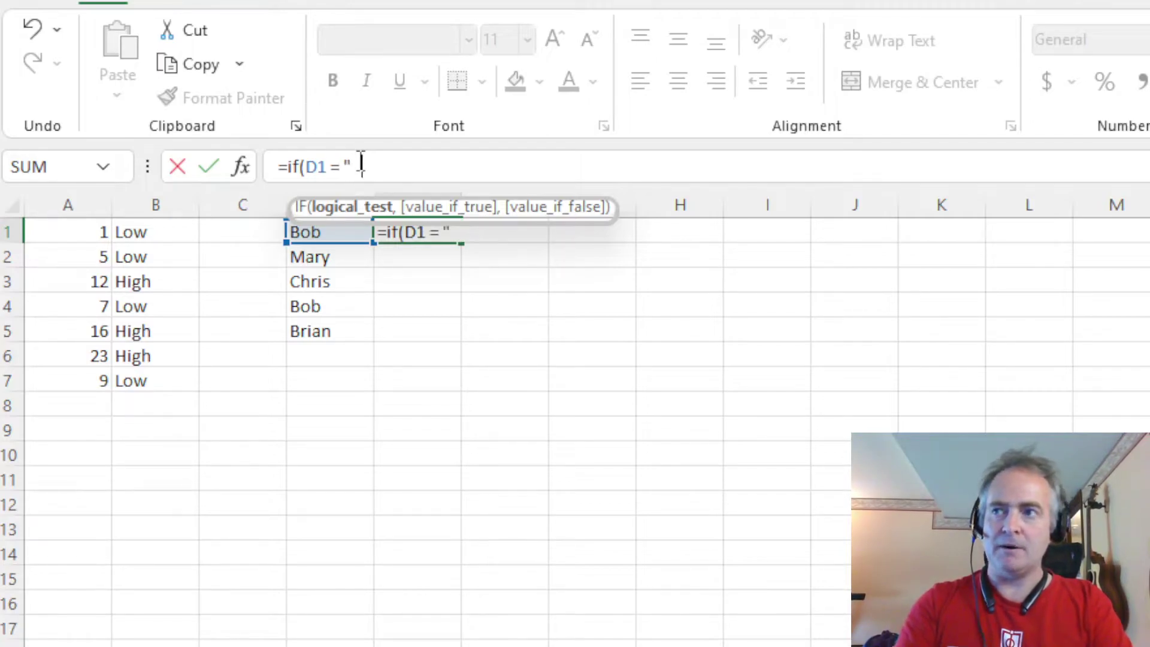
{"action": "type", "text": "\""}
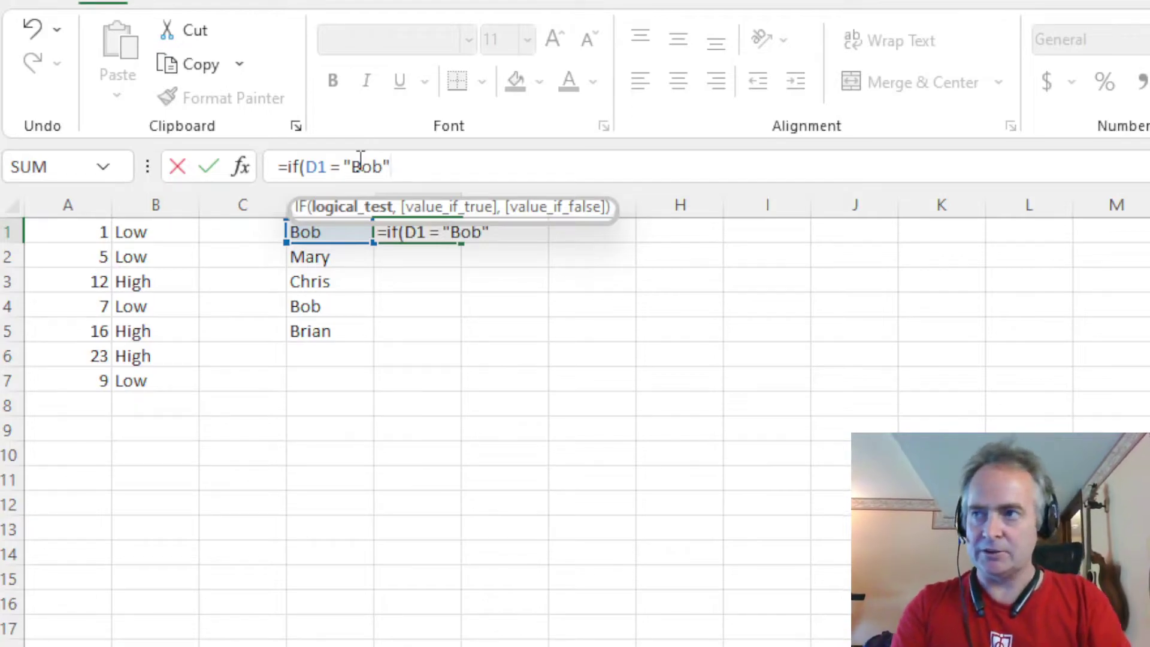
{"action": "type", "text": ",\""}
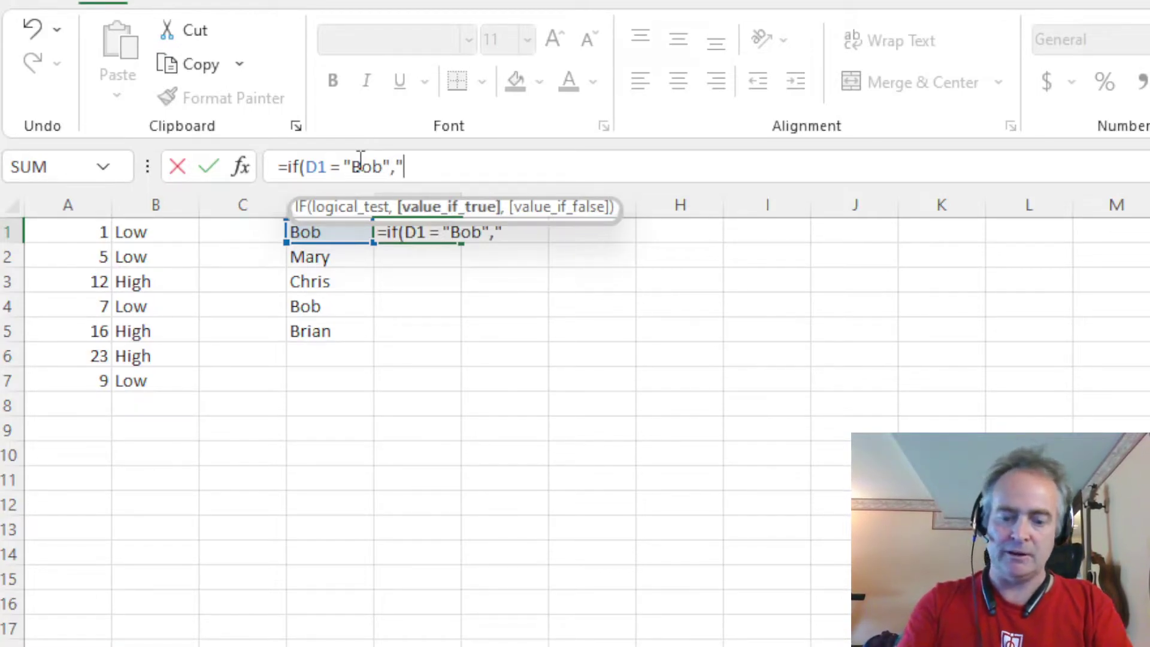
{"action": "type", "text": "Yes\","}
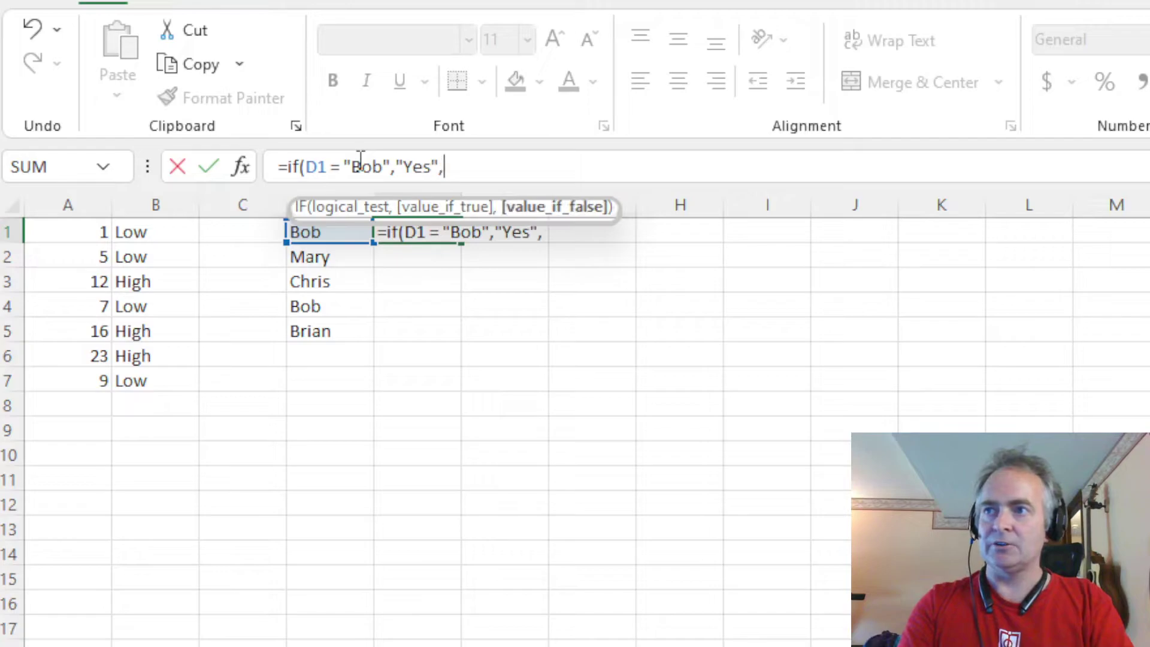
{"action": "type", "text": "\"No"}
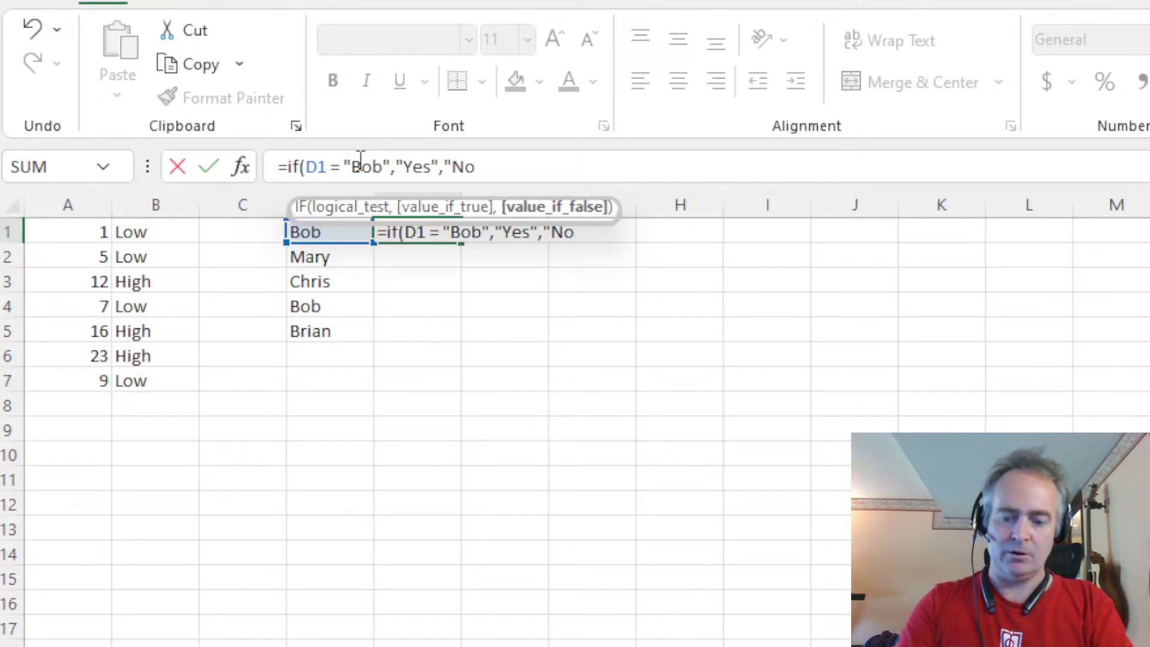
{"action": "type", "text": "\")"}
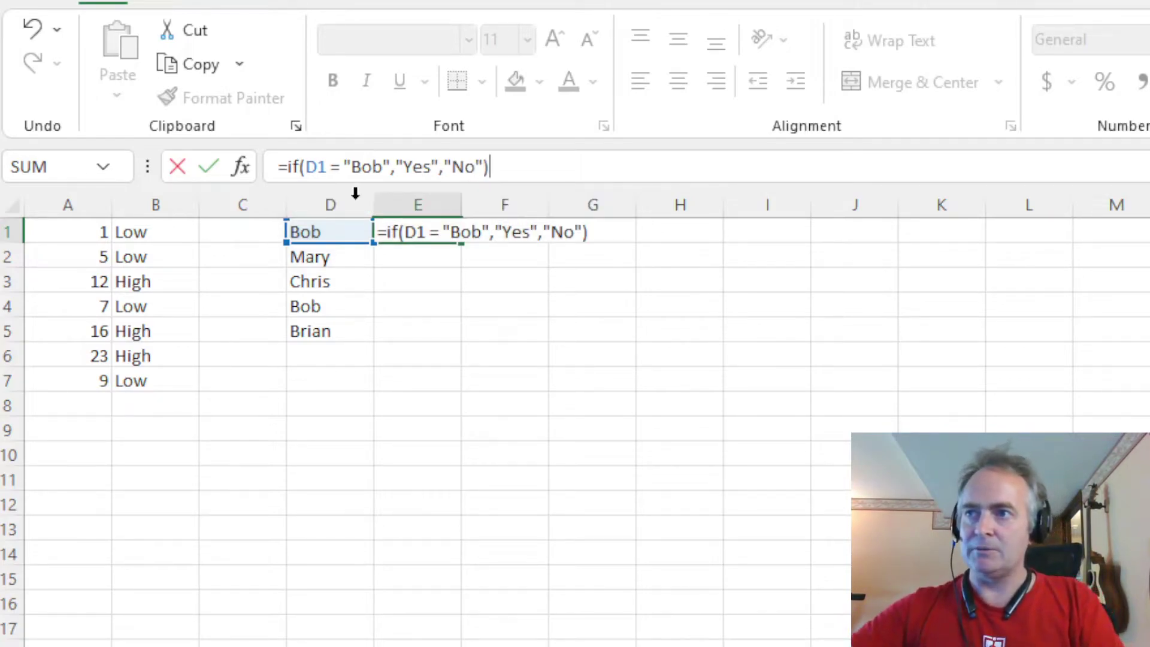
{"action": "key", "text": "Return"}
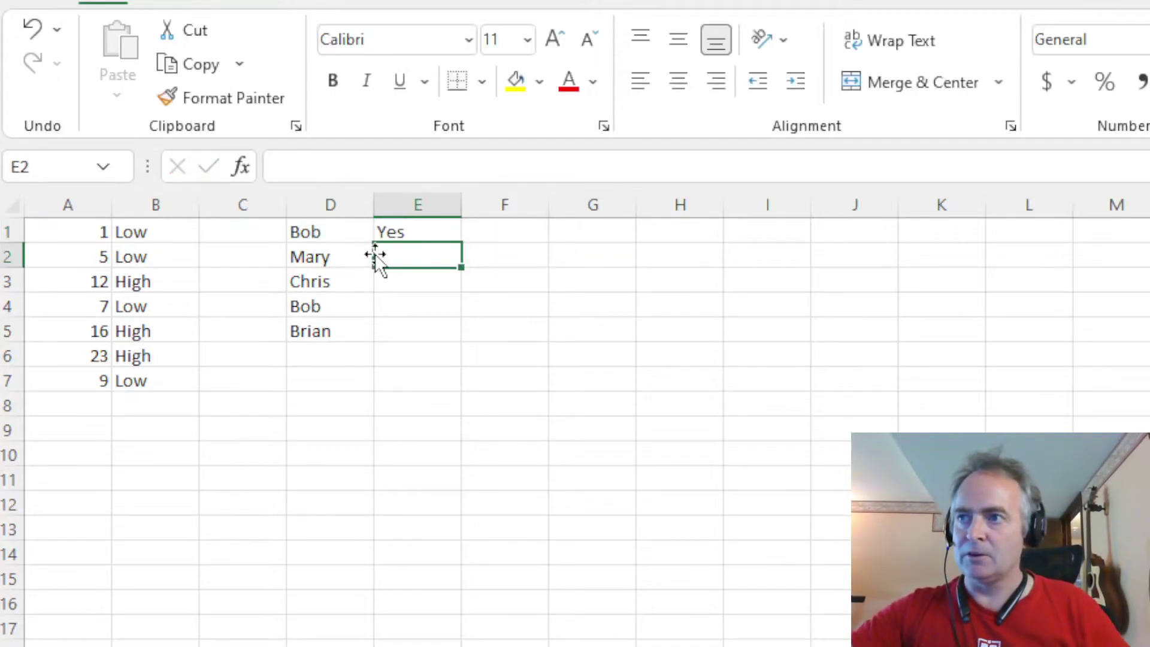
Step: Fill the Bob check down to E5 and select the status list starting with Fail
{"action": "left_click", "coordinate": [419, 232]}
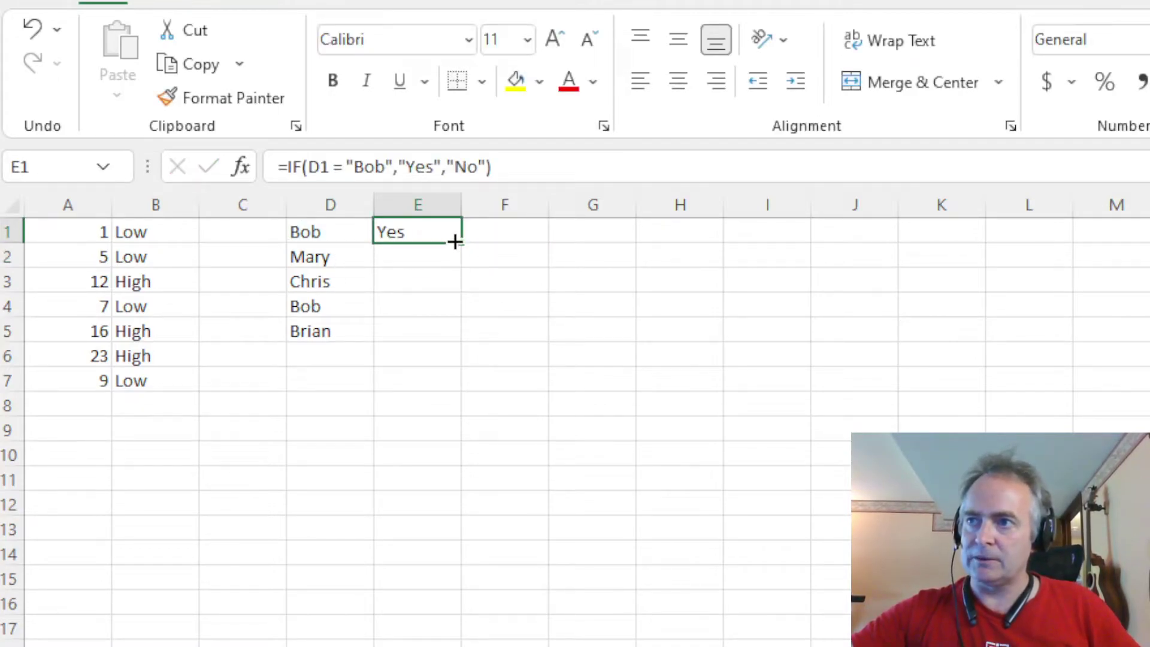
{"action": "left_click_drag", "start_coordinate": [460, 241], "coordinate": [460, 266]}
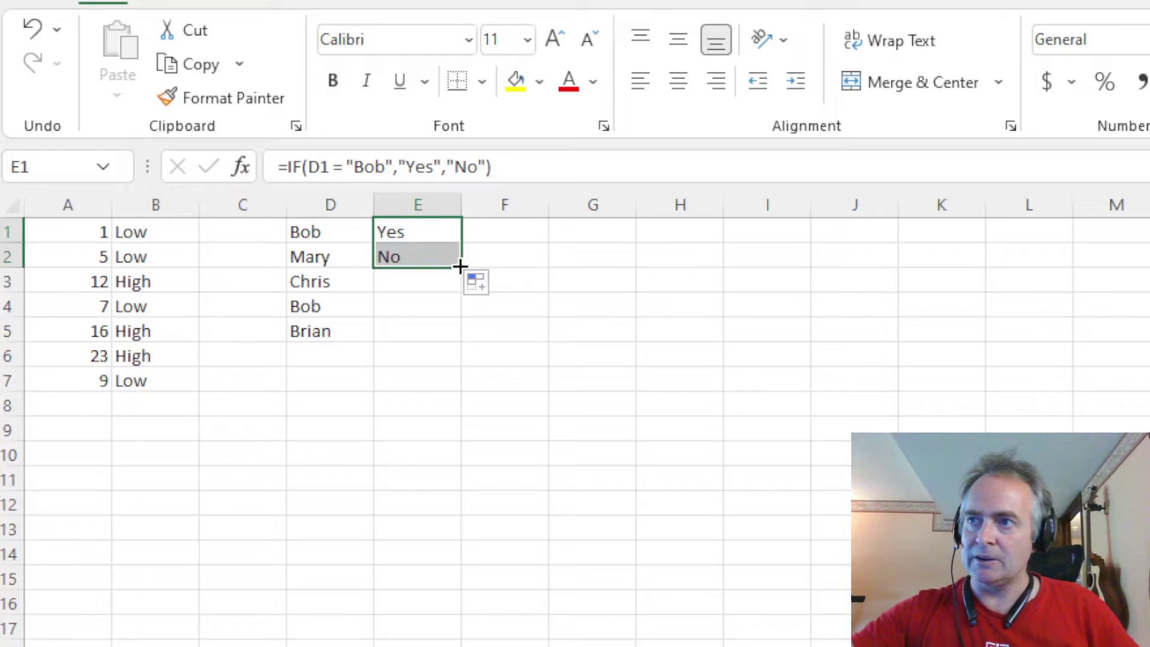
{"action": "double_click", "coordinate": [460, 265]}
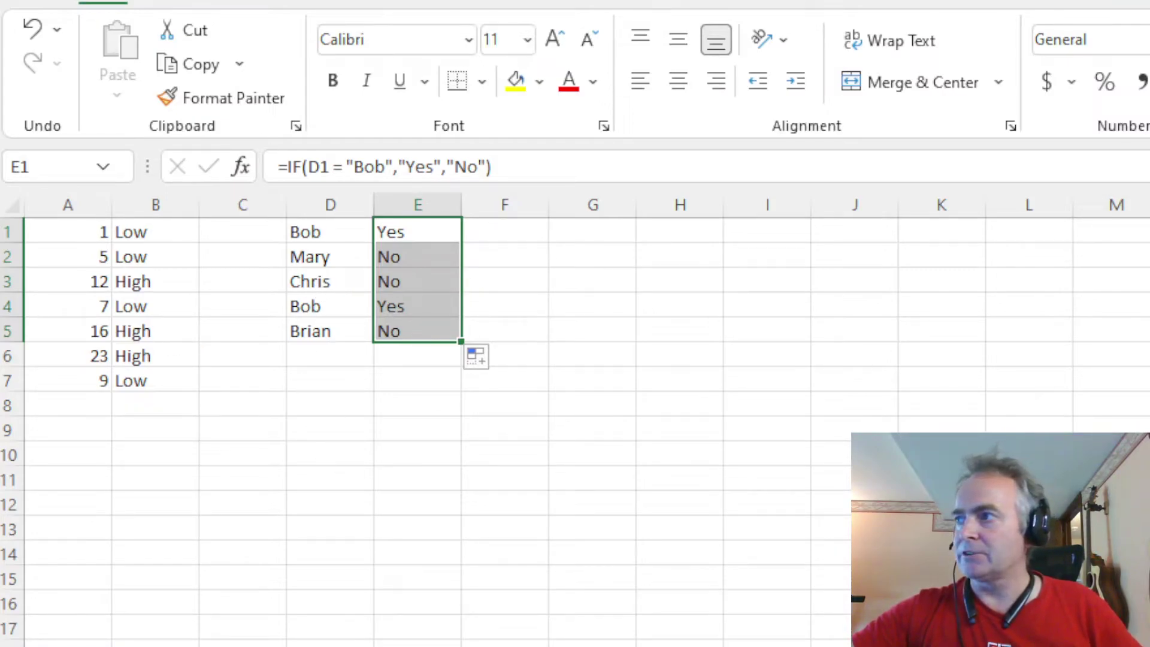
{"action": "left_click_drag", "start_coordinate": [1149, 232], "coordinate": [1149, 646]}
{"action": "key", "text": "ctrl+c"}
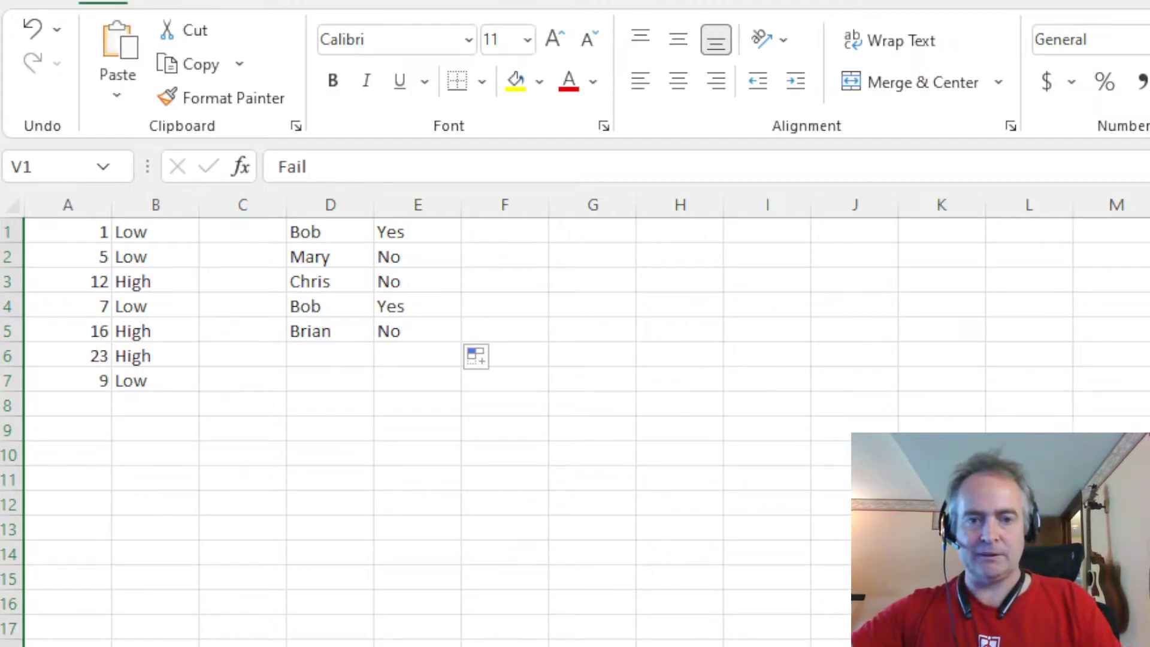
{"action": "left_click", "coordinate": [506, 240]}
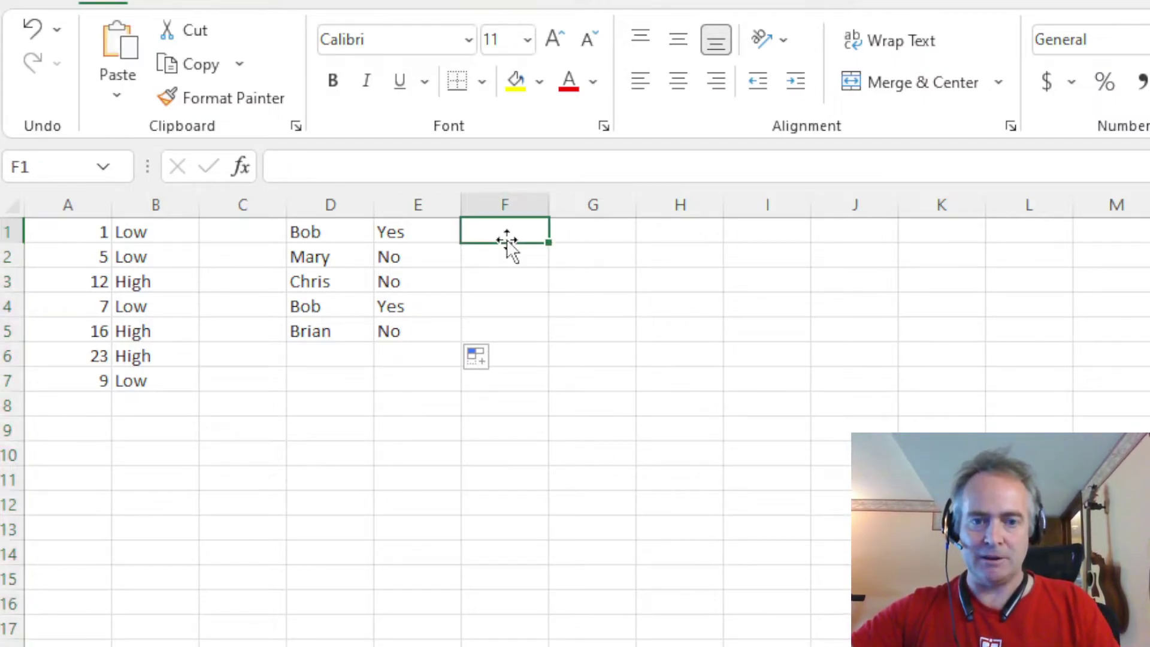
{"action": "key", "text": "ctrl+v"}
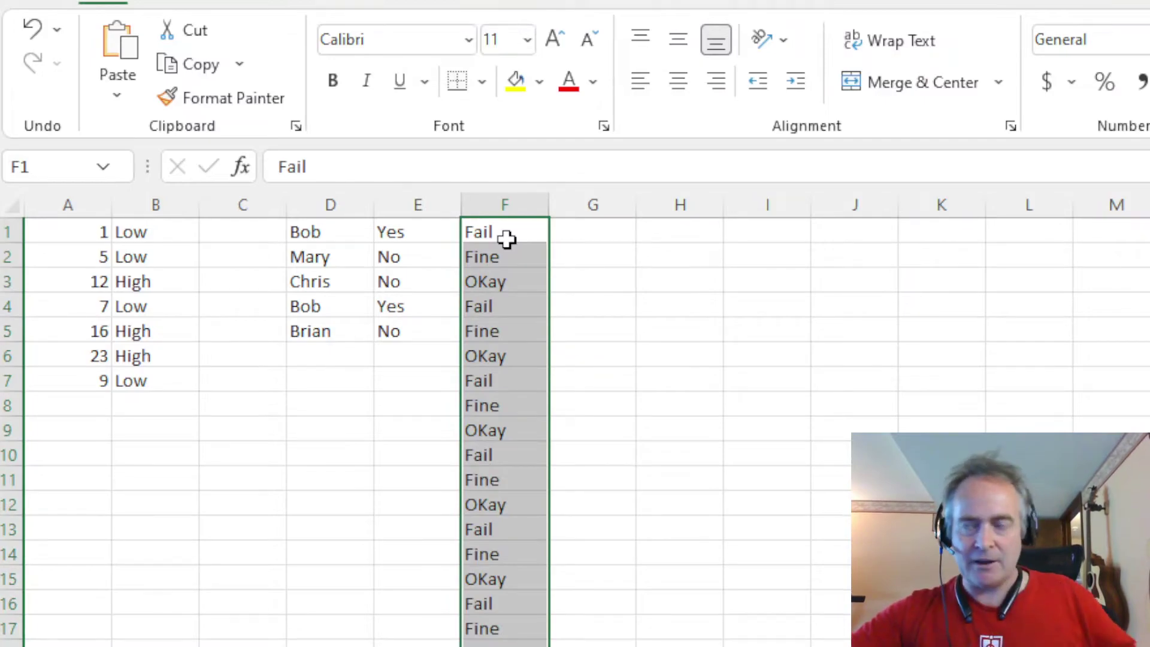
{"action": "scroll", "coordinate": [506, 419], "scroll_direction": "down", "scroll_amount": 3}
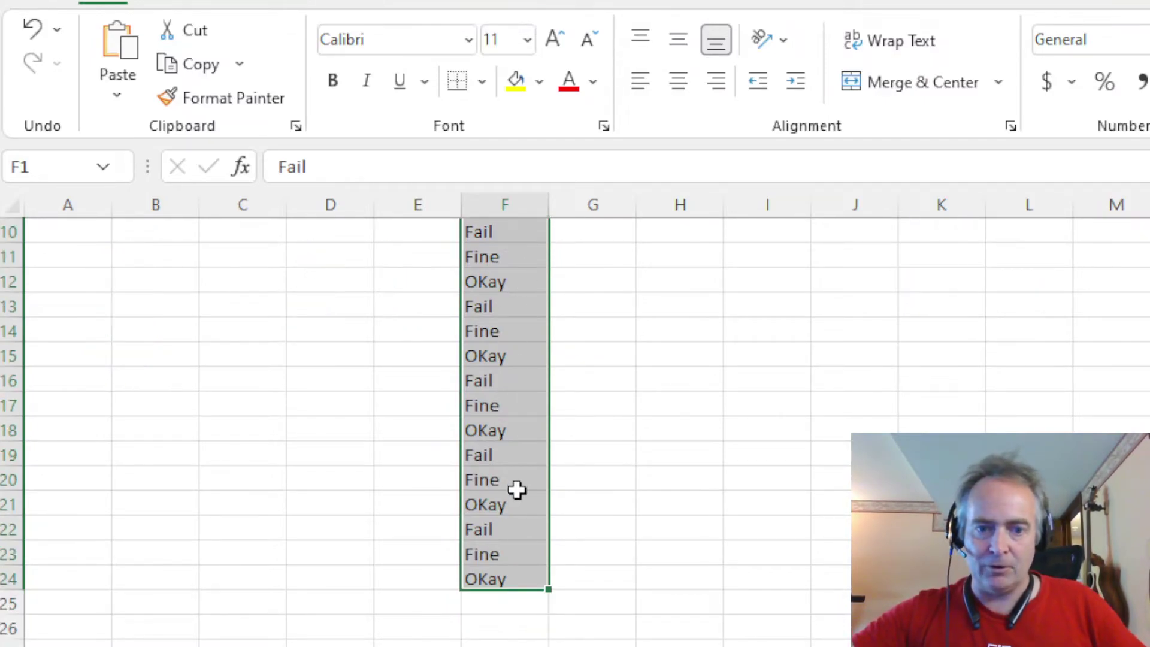
{"action": "scroll", "coordinate": [520, 484], "scroll_direction": "up", "scroll_amount": 3}
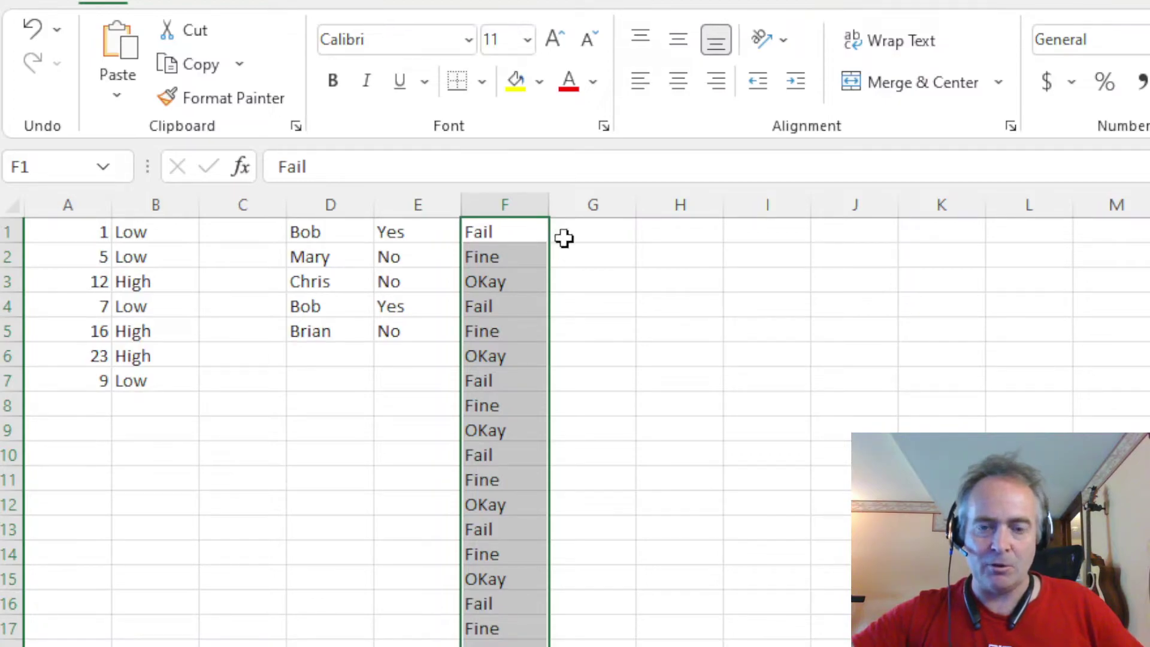
{"action": "scroll", "coordinate": [593, 385], "scroll_direction": "down", "scroll_amount": 3}
{"action": "scroll", "coordinate": [593, 385], "scroll_direction": "up", "scroll_amount": 3}
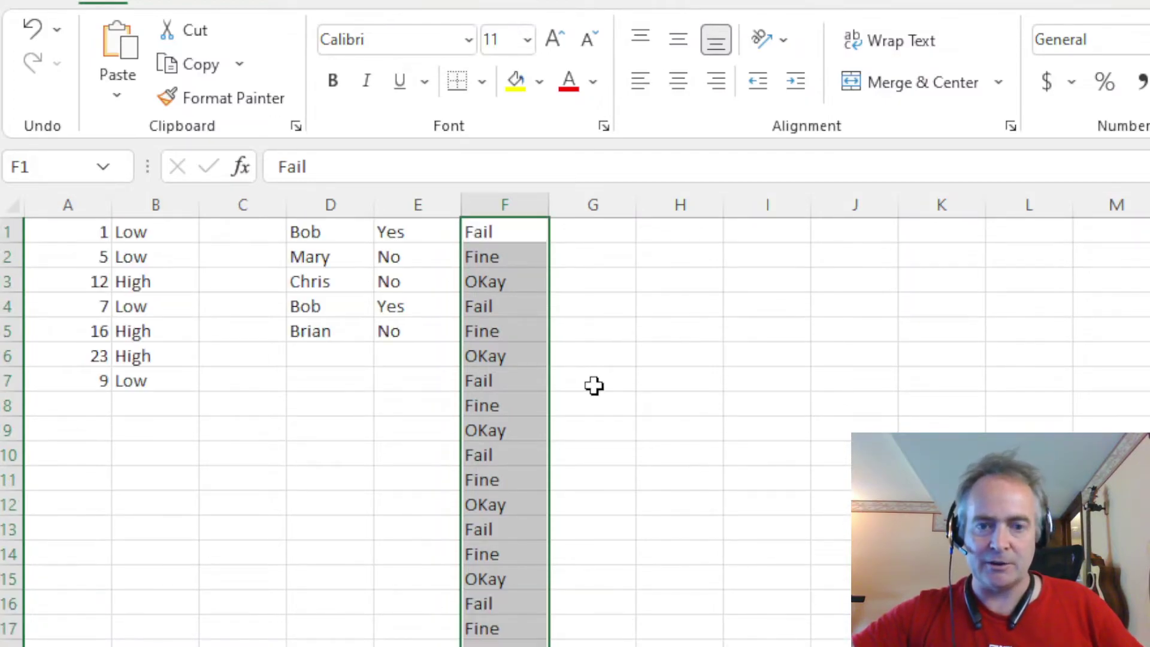
{"action": "left_click", "coordinate": [603, 241]}
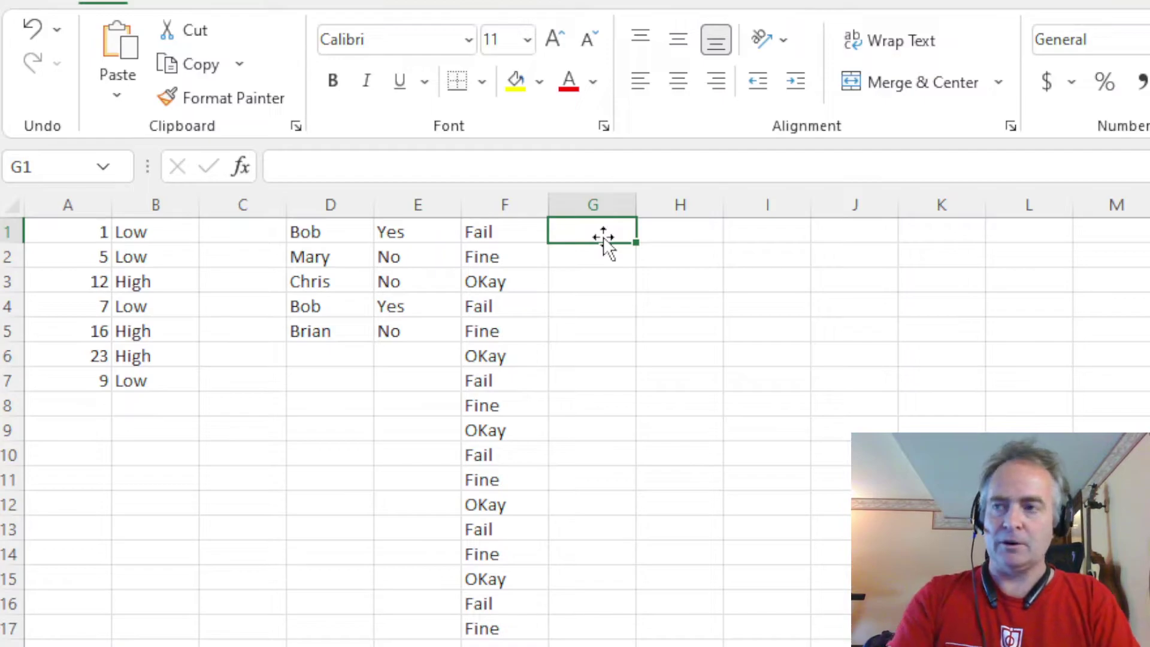
Step: Type the flag formula =(F1="Fail",1,0) into G1, then reopen it for editing
{"action": "type", "text": "="}
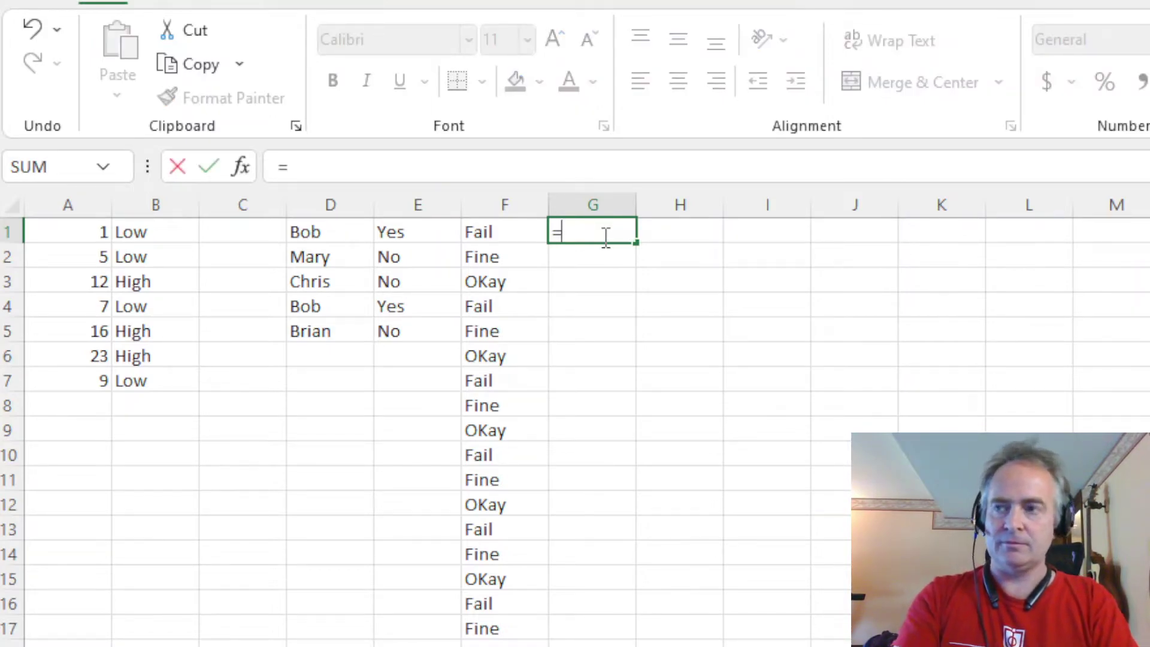
{"action": "type", "text": "("}
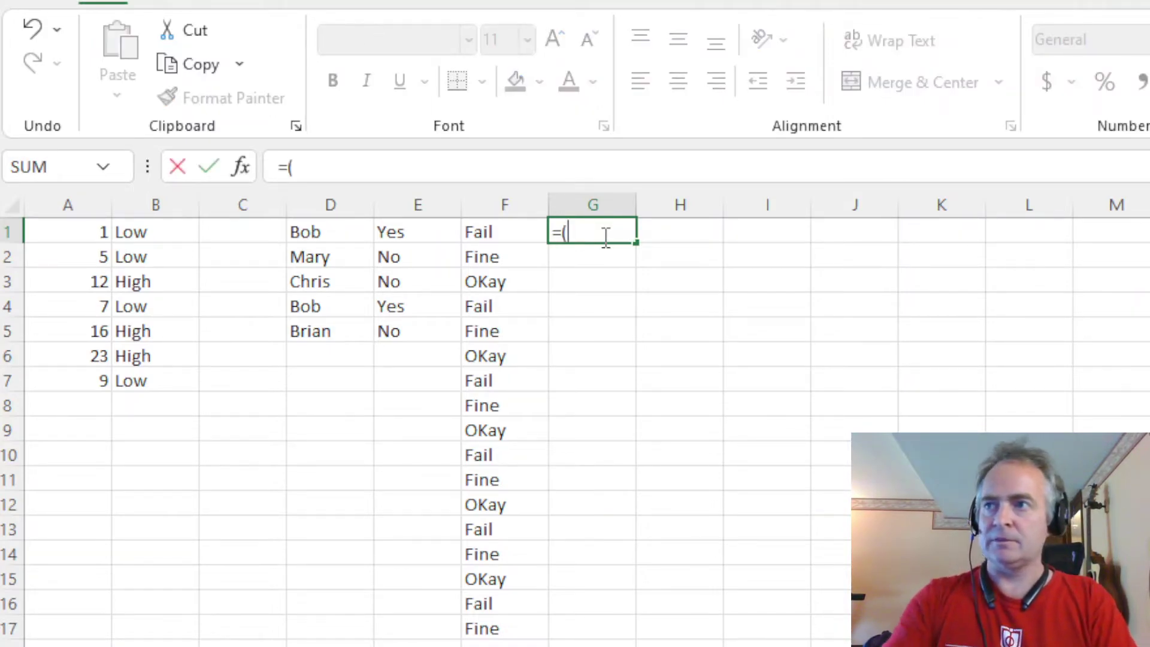
{"action": "left_click", "coordinate": [530, 235]}
{"action": "left_click", "coordinate": [437, 168]}
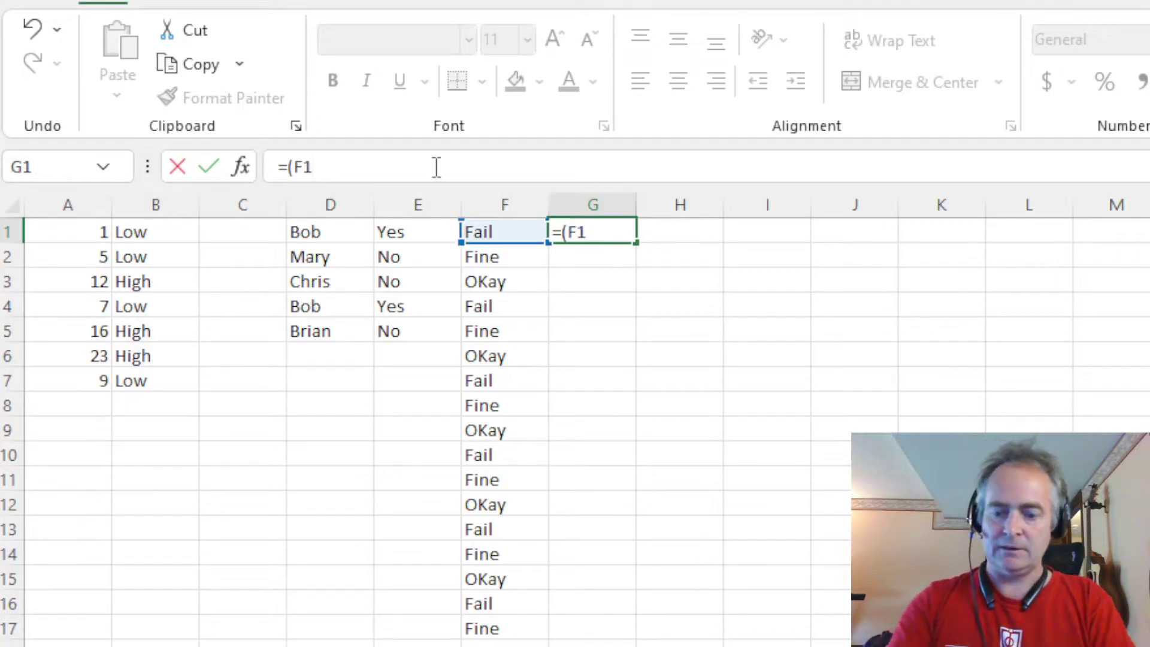
{"action": "type", "text": "='Fa"}
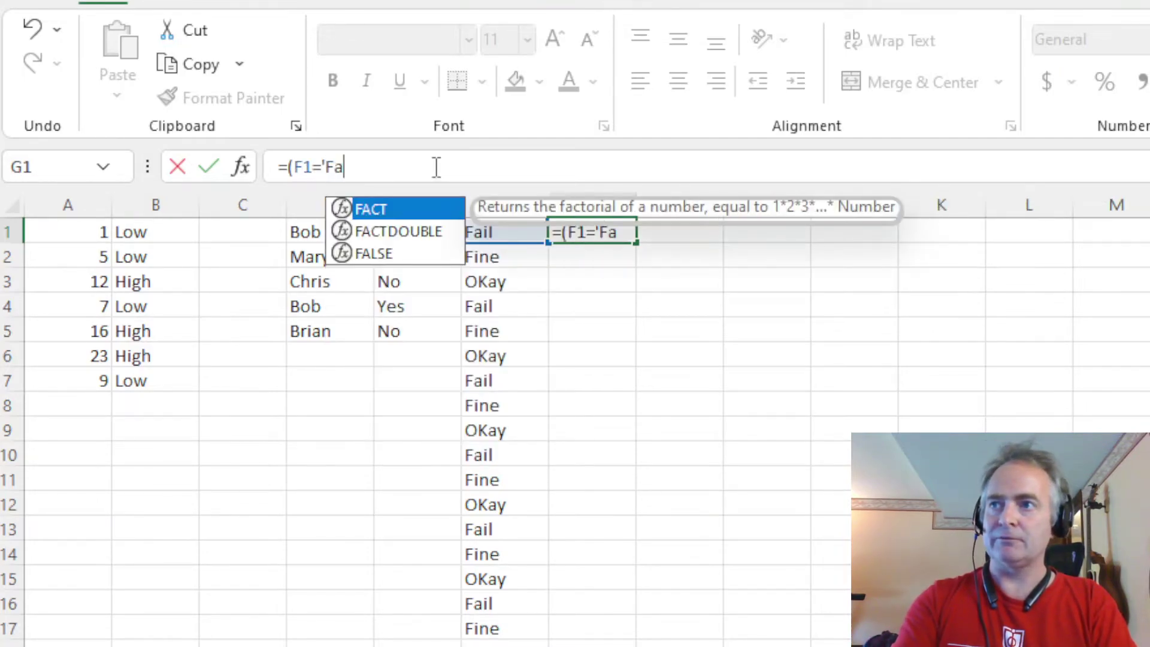
{"action": "key", "text": "BackSpace"}
{"action": "key", "text": "BackSpace"}
{"action": "key", "text": "BackSpace"}
{"action": "key", "text": "BackSpace"}
{"action": "type", "text": "=\"Fail\""}
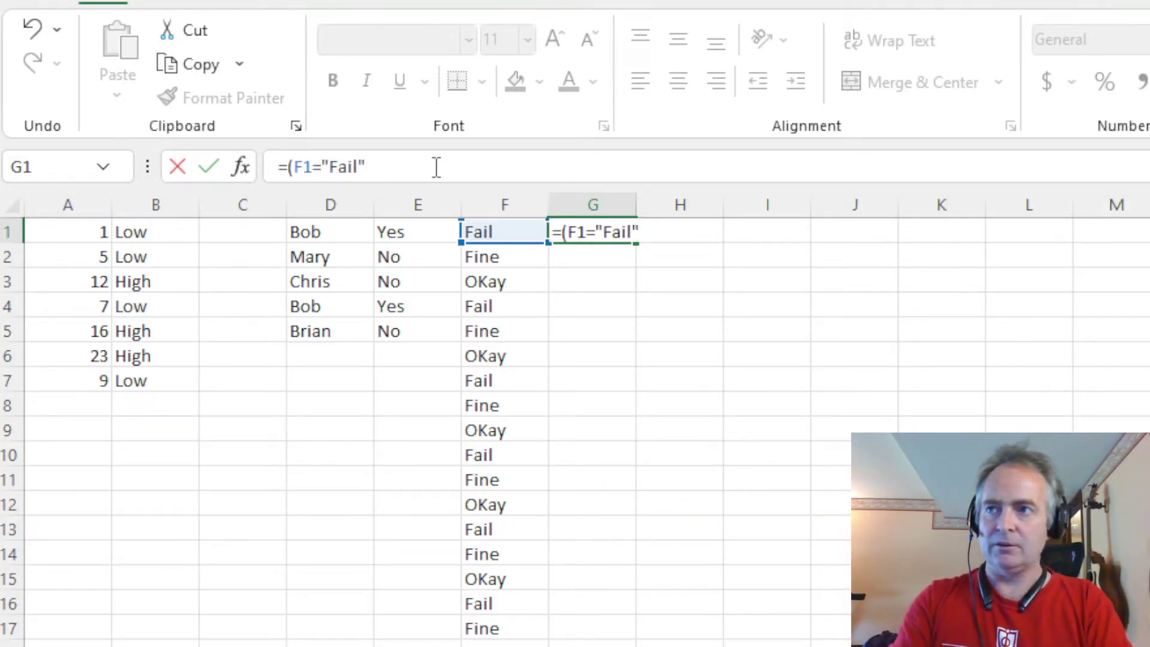
{"action": "type", "text": ",1"}
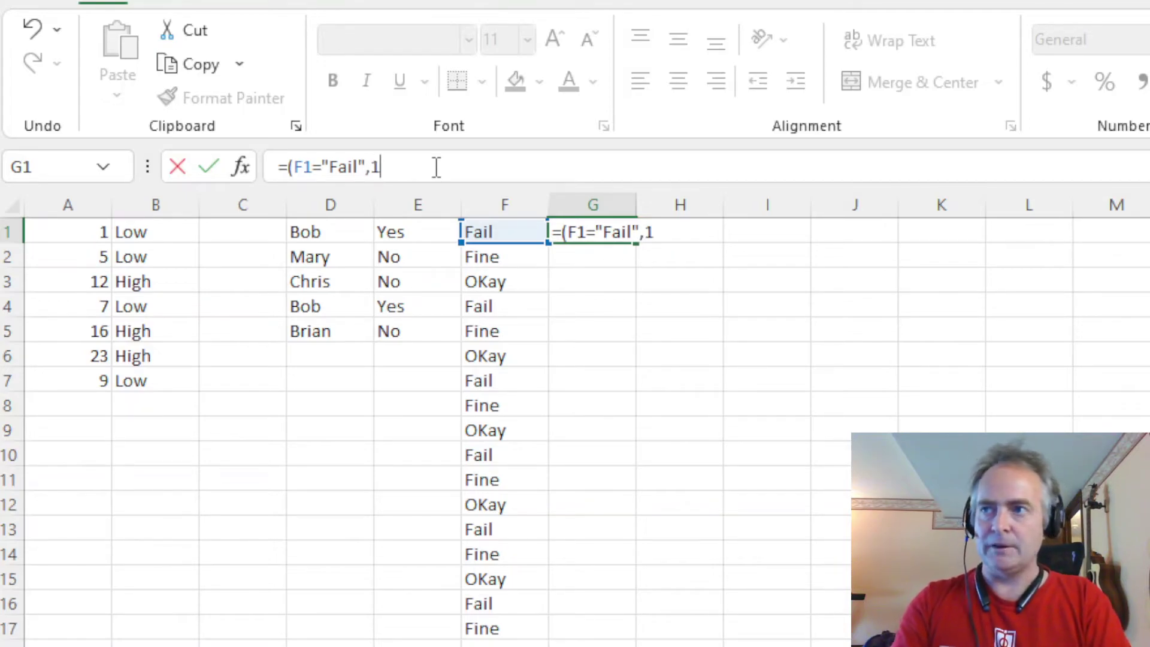
{"action": "type", "text": ",0)"}
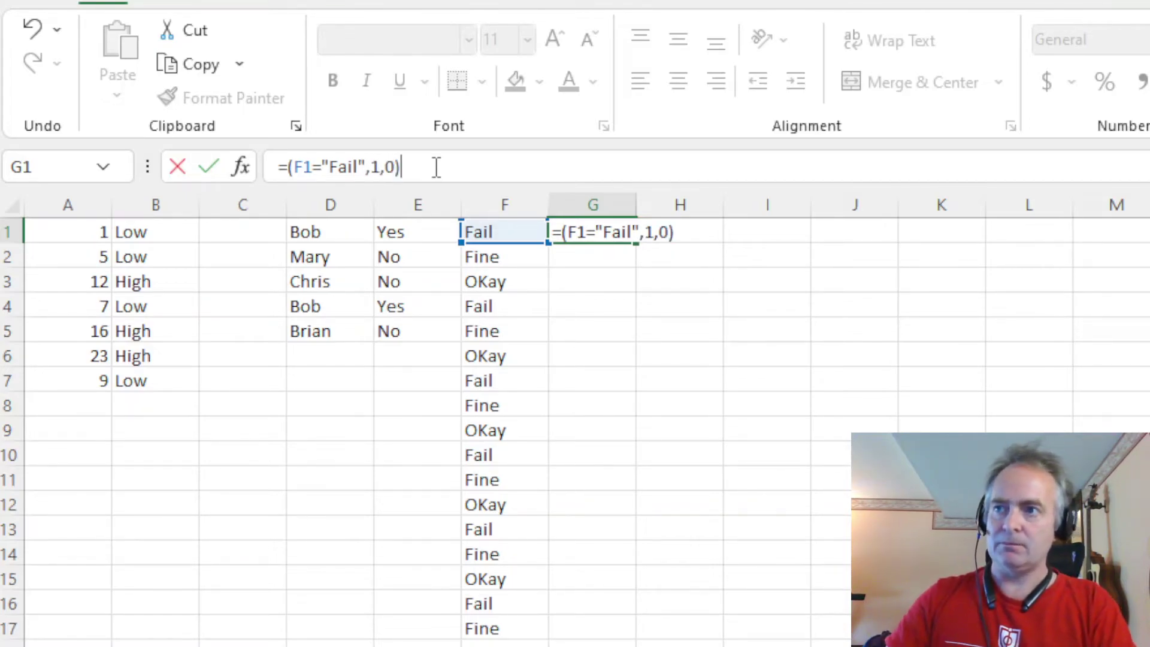
{"action": "key", "text": "Return"}
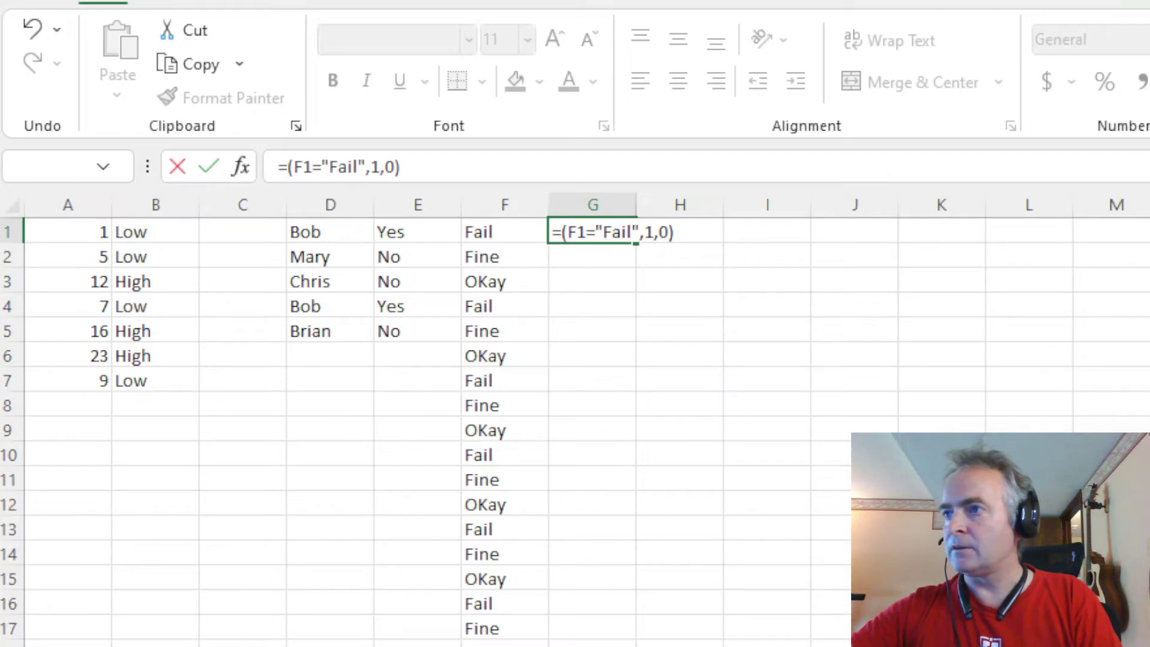
{"action": "key", "text": "shift+Left"}
{"action": "key", "text": "shift+Left"}
{"action": "key", "text": "shift+Left"}
{"action": "key", "text": "shift+Left"}
{"action": "key", "text": "shift+Left"}
{"action": "key", "text": "shift+Left"}
{"action": "key", "text": "shift+Left"}
{"action": "key", "text": "shift+Left"}
{"action": "key", "text": "shift+Left"}
{"action": "key", "text": "shift+Left"}
{"action": "key", "text": "shift+Left"}
{"action": "key", "text": "shift+Left"}
{"action": "key", "text": "shift+Left"}
{"action": "key", "text": "shift+Left"}
{"action": "key", "text": "shift+Left"}
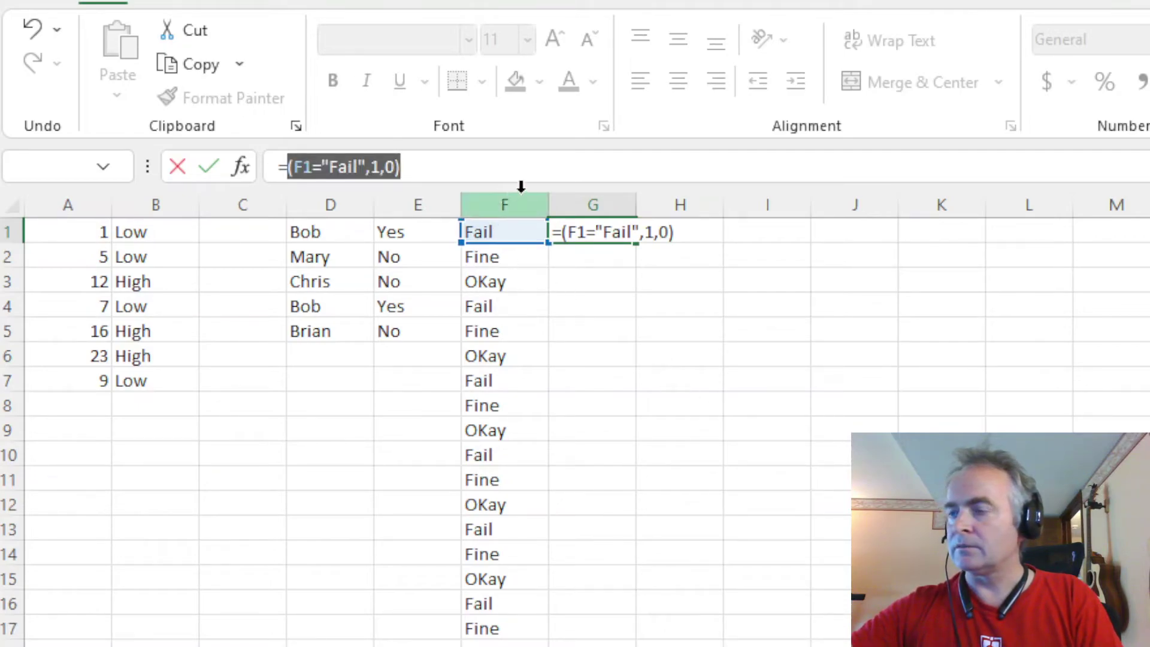
{"action": "left_click", "coordinate": [538, 180]}
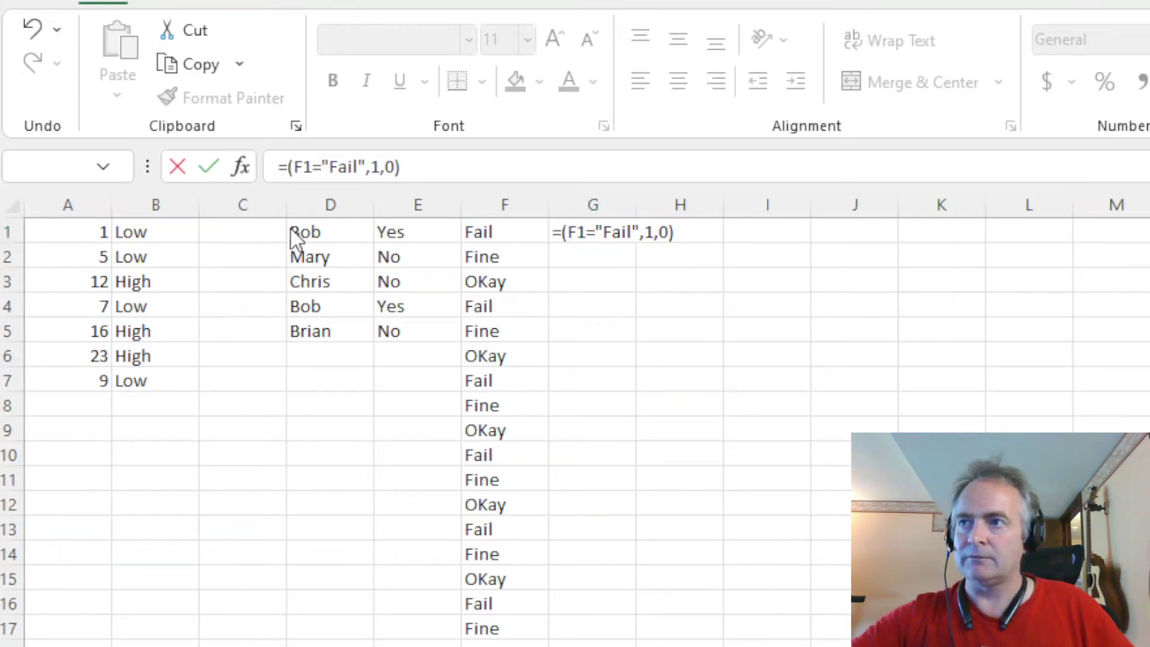
Step: Insert IF after the equals sign so G1 reads =IF(F1="Fail",1,0)
{"action": "left_click", "coordinate": [567, 233]}
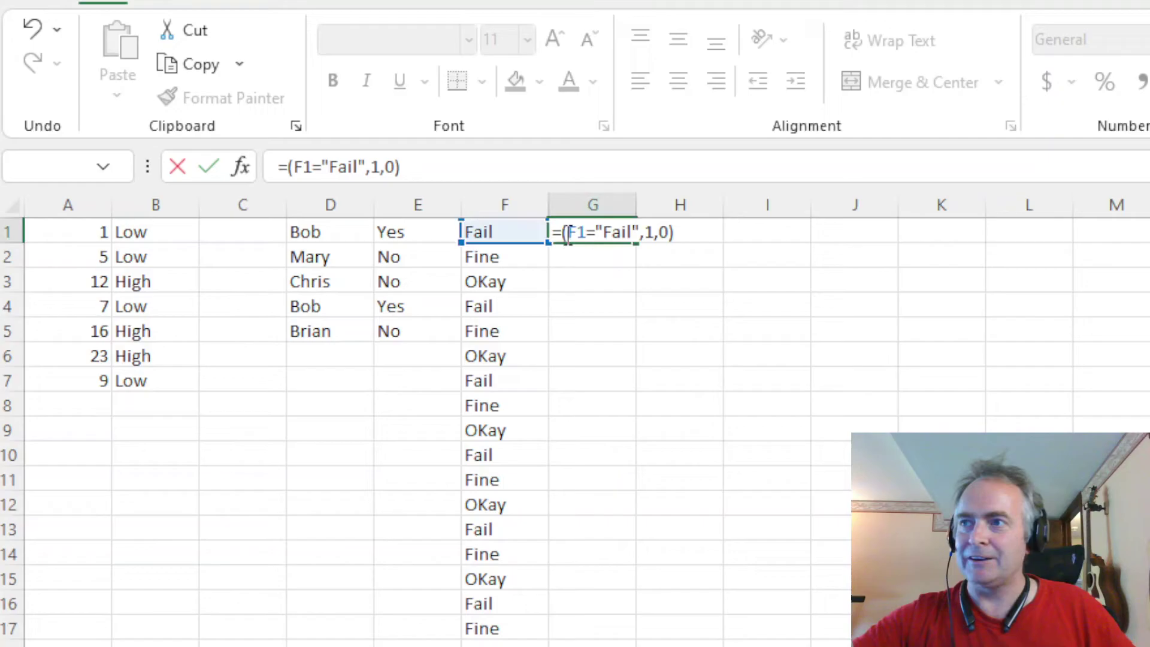
{"action": "left_click", "coordinate": [562, 233]}
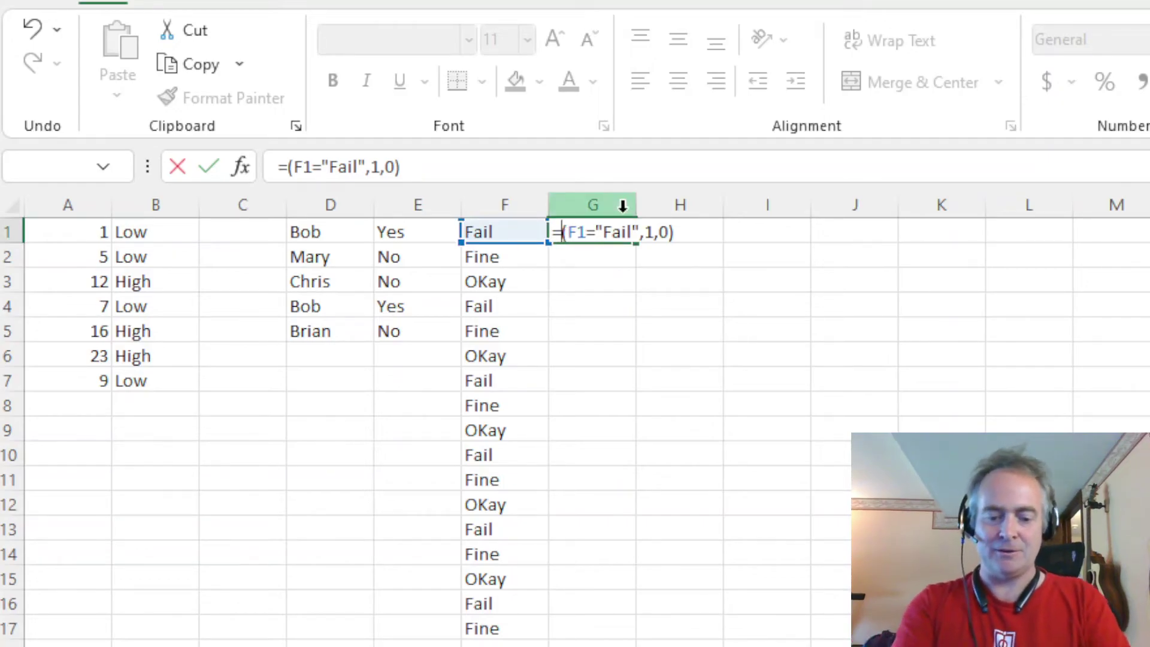
{"action": "type", "text": "IF"}
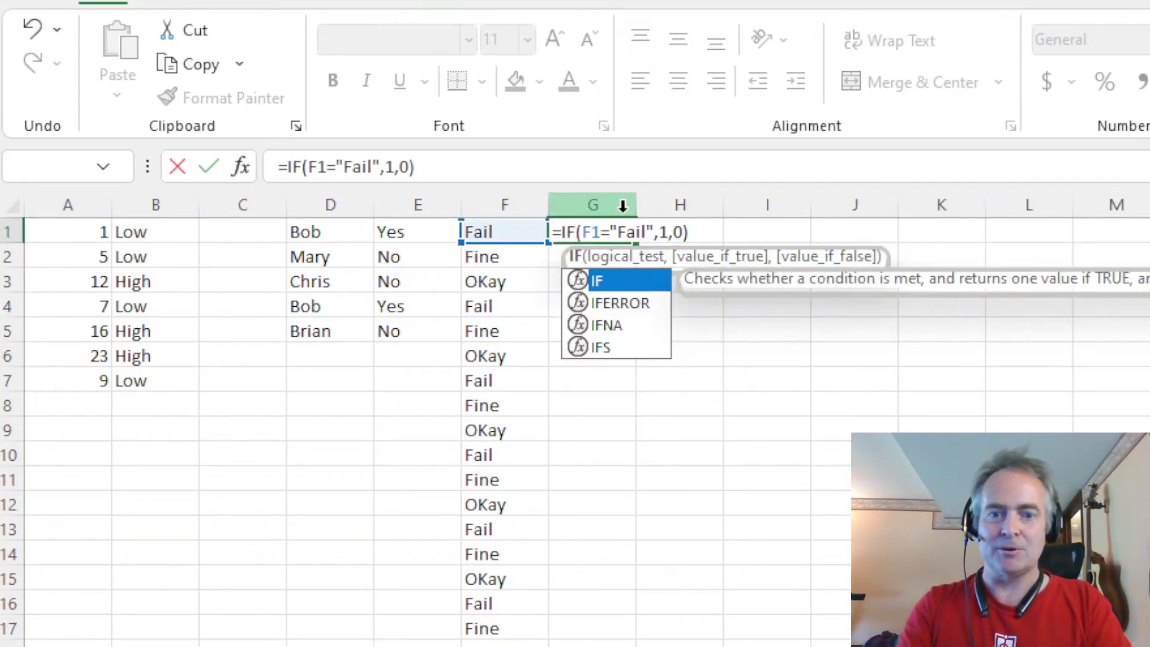
{"action": "key", "text": "Return"}
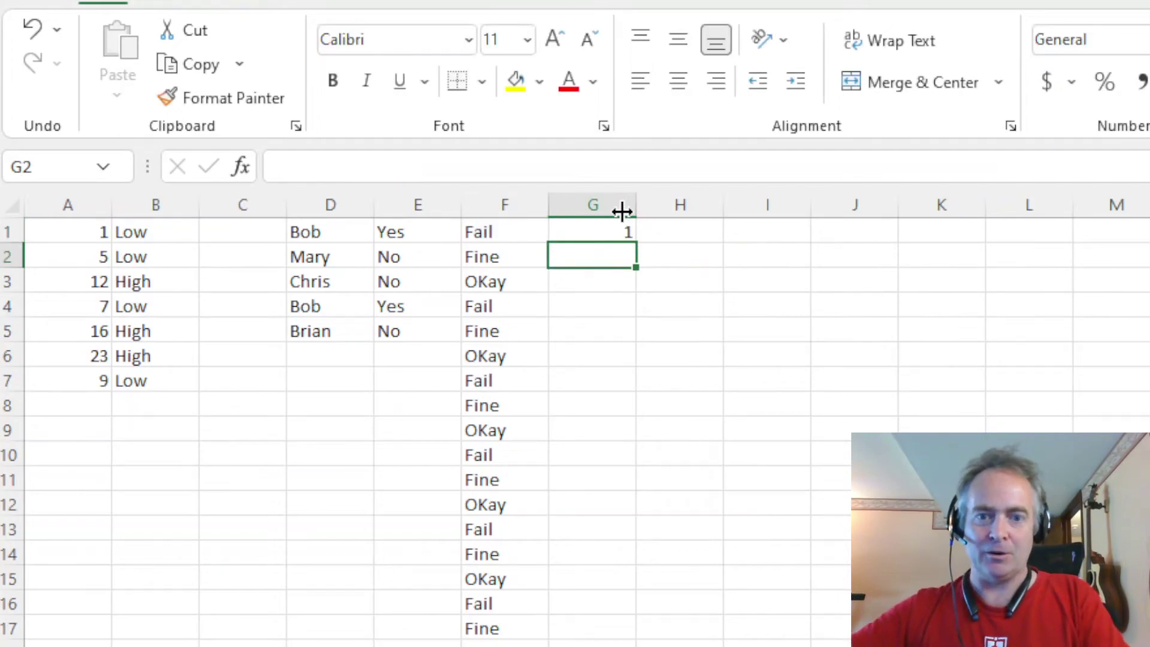
Step: Fill G1's formula down column G, giving 1 for each Fail and 0 otherwise
{"action": "left_click", "coordinate": [576, 232]}
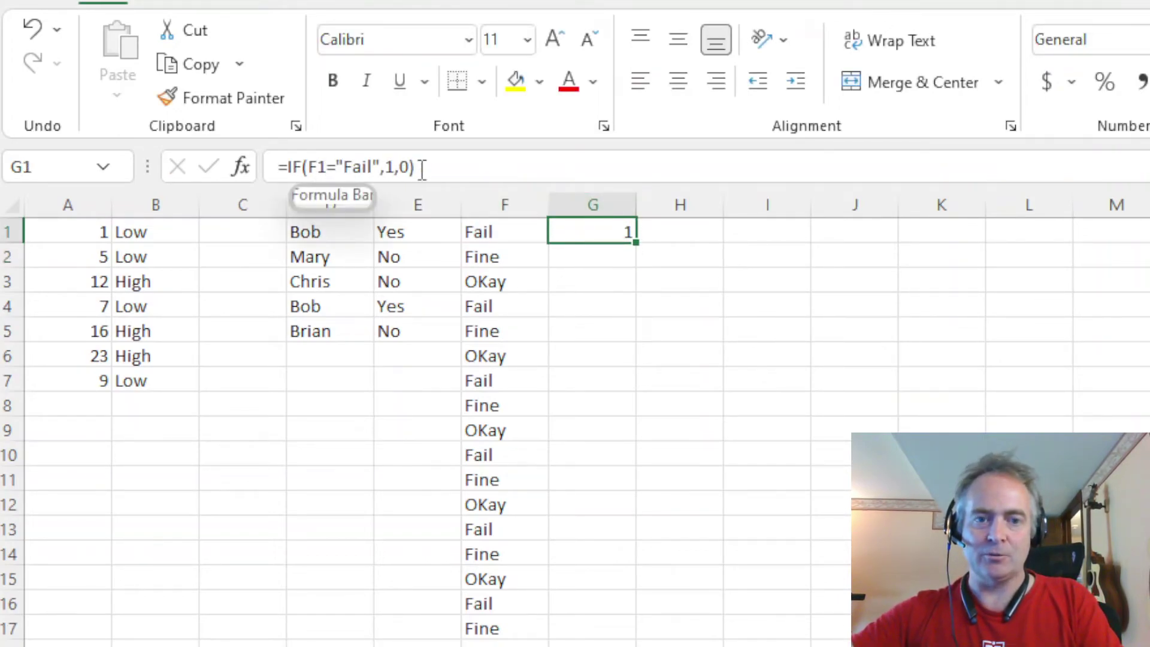
{"action": "double_click", "coordinate": [636, 242]}
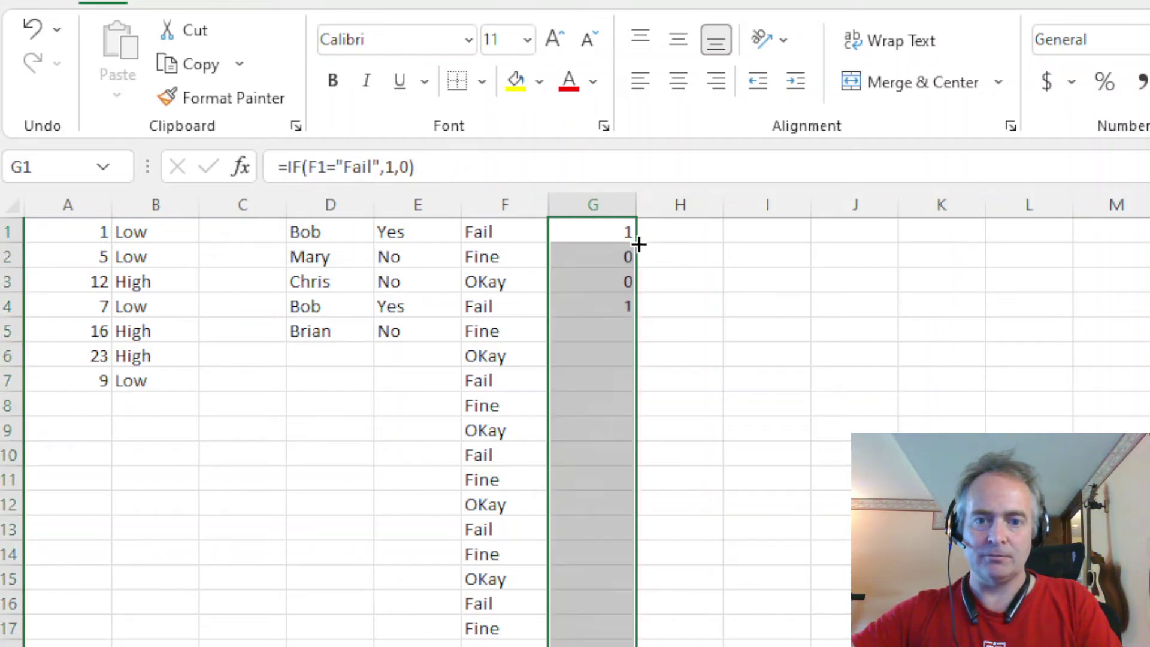
{"action": "scroll", "coordinate": [627, 291], "scroll_direction": "down", "scroll_amount": 6}
{"action": "scroll", "coordinate": [626, 291], "scroll_direction": "up", "scroll_amount": 4}
{"action": "scroll", "coordinate": [626, 291], "scroll_direction": "up", "scroll_amount": 2}
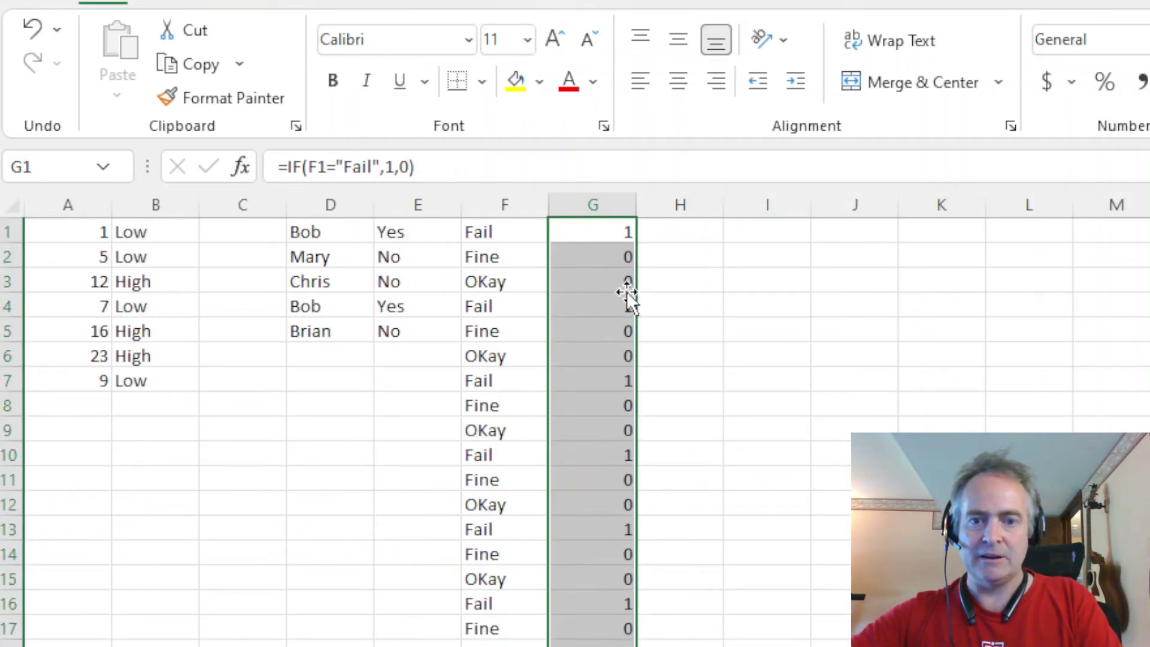
Step: Total the Fail flags in H1 with =sum(G1:G24), which gives 8
{"action": "left_click", "coordinate": [670, 225]}
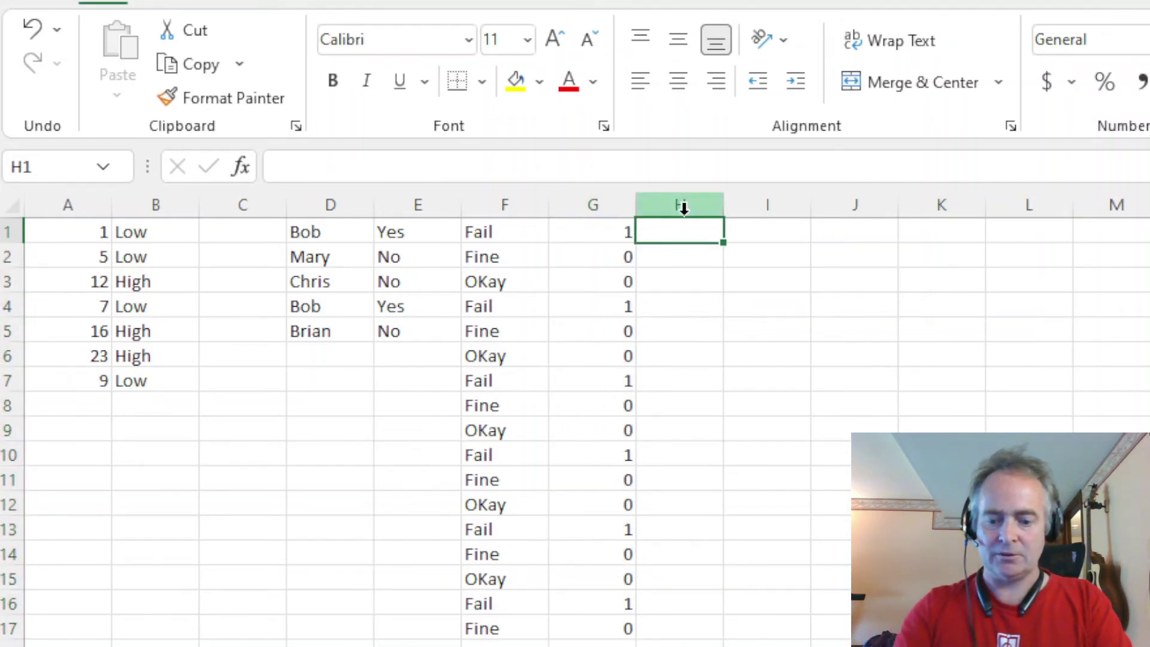
{"action": "type", "text": "=sum("}
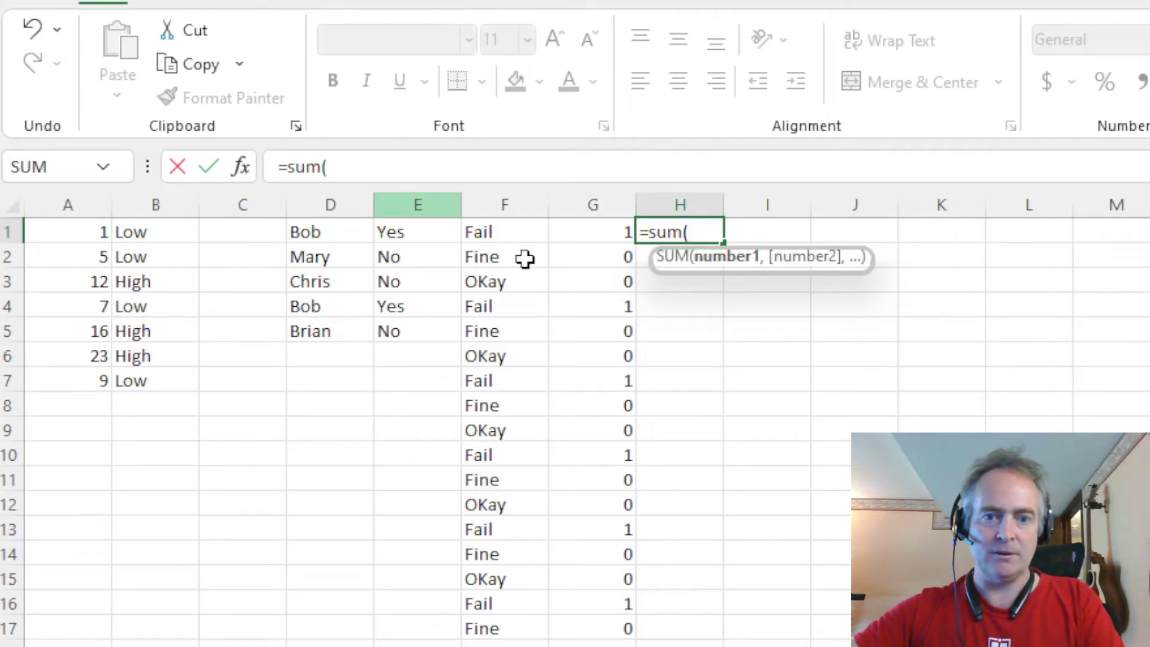
{"action": "left_click_drag", "start_coordinate": [611, 233], "coordinate": [592, 646]}
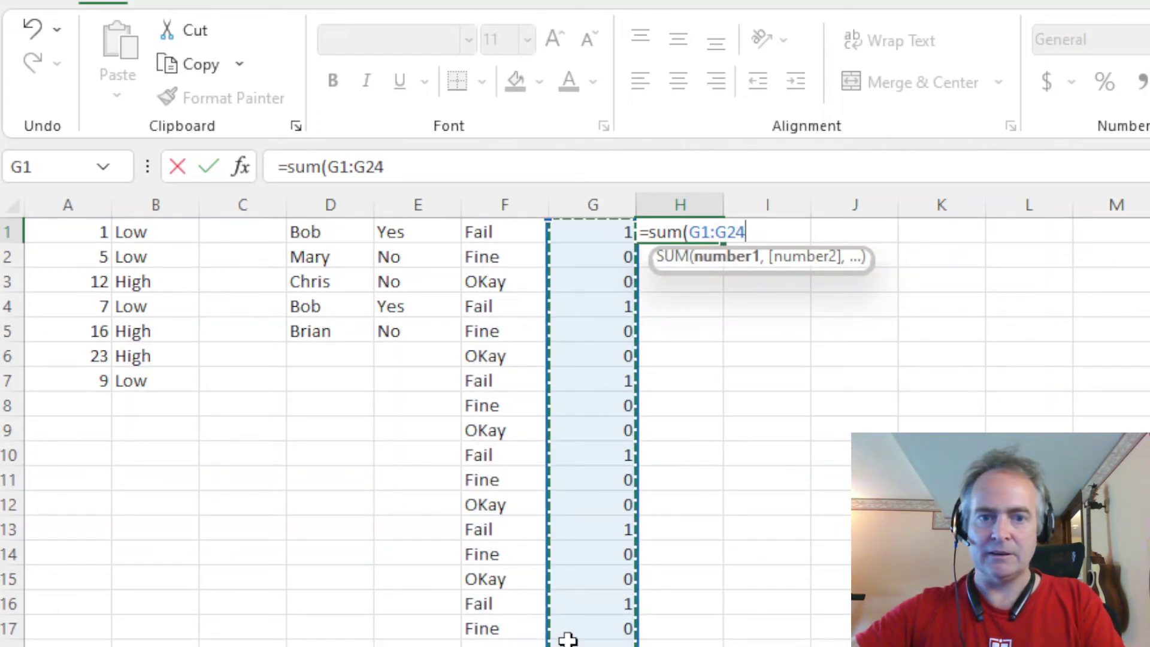
{"action": "left_click", "coordinate": [401, 167]}
{"action": "key", "text": "Return"}
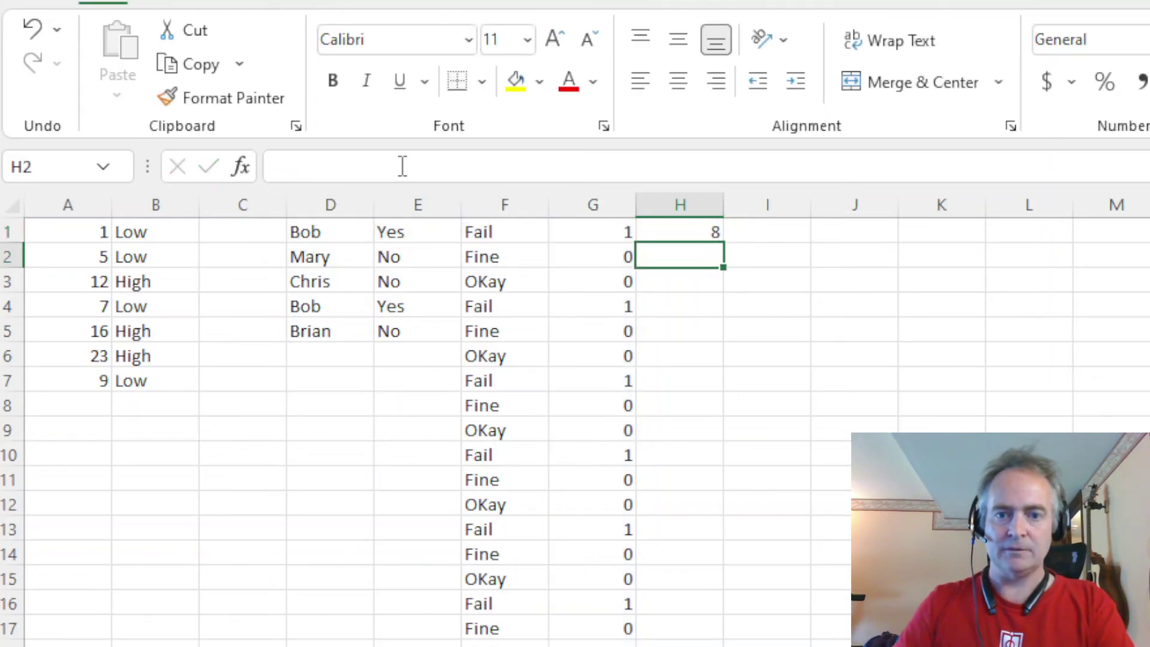